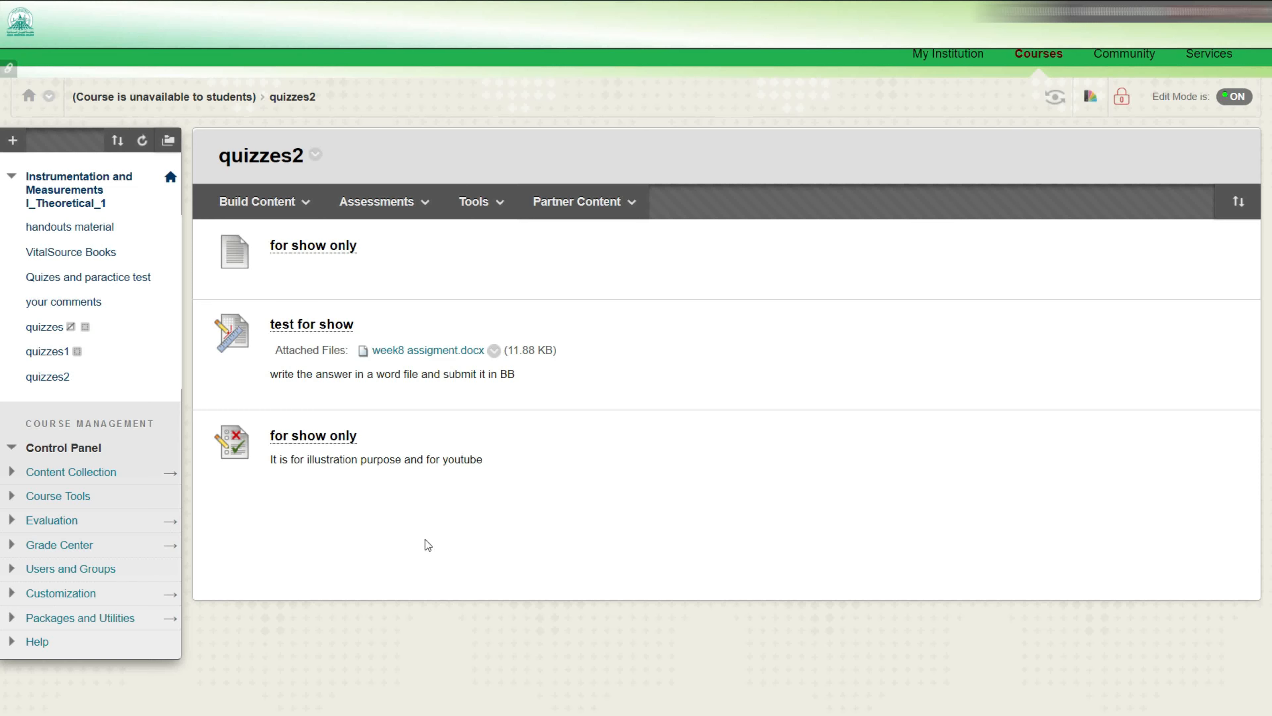
- Open the "for show only" test, described as for illustration purpose and for youtube, for editing its questions
{"action": "mouse_move", "coordinate": [389, 482]}
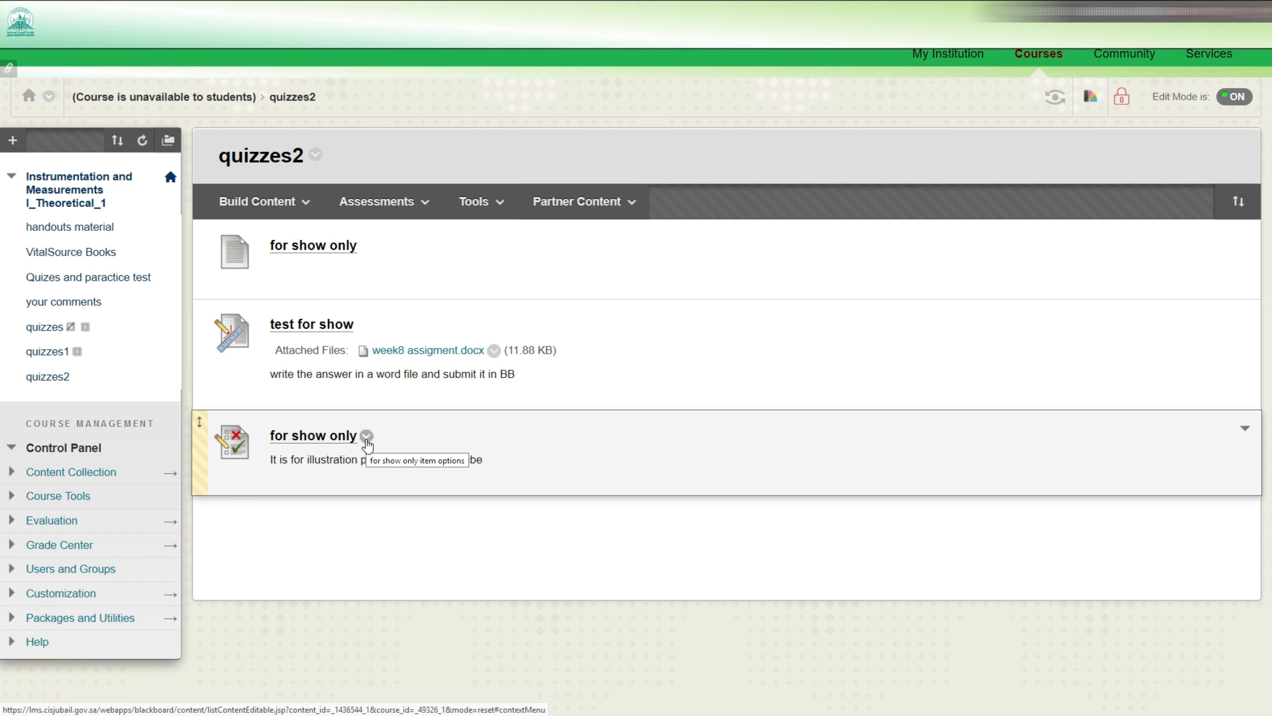
{"action": "left_click", "coordinate": [367, 437]}
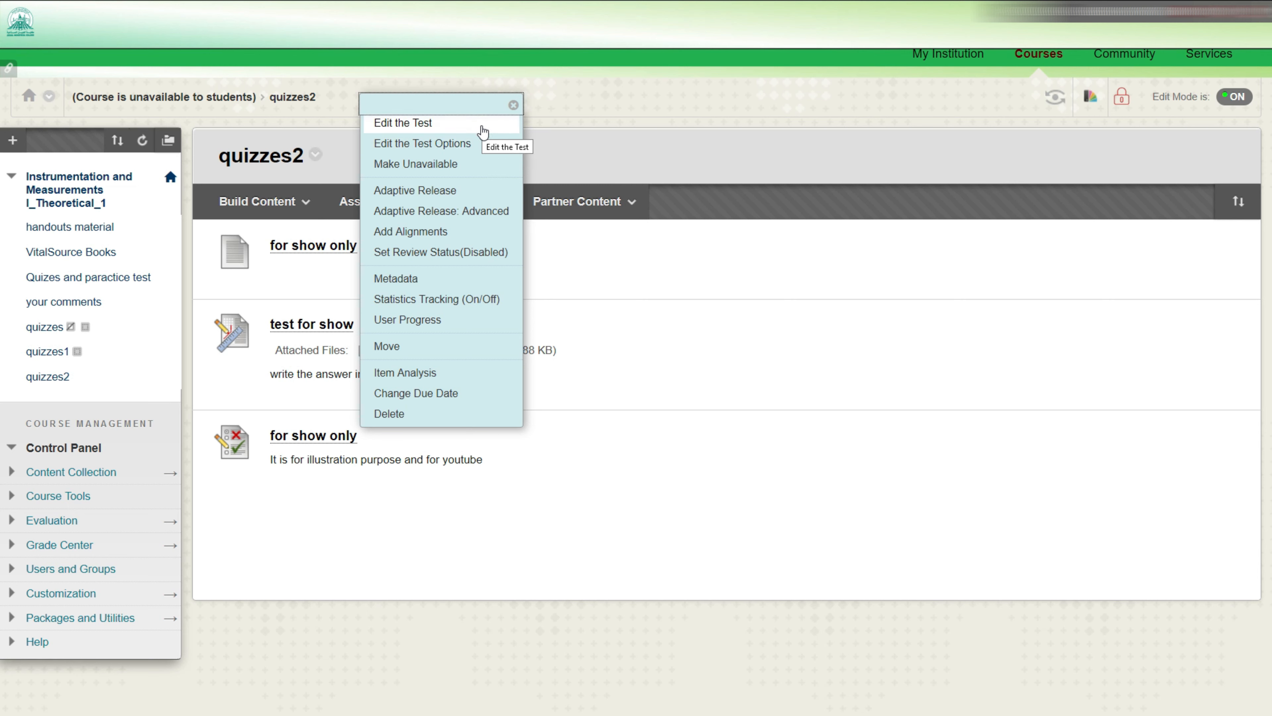
{"action": "left_click", "coordinate": [482, 132]}
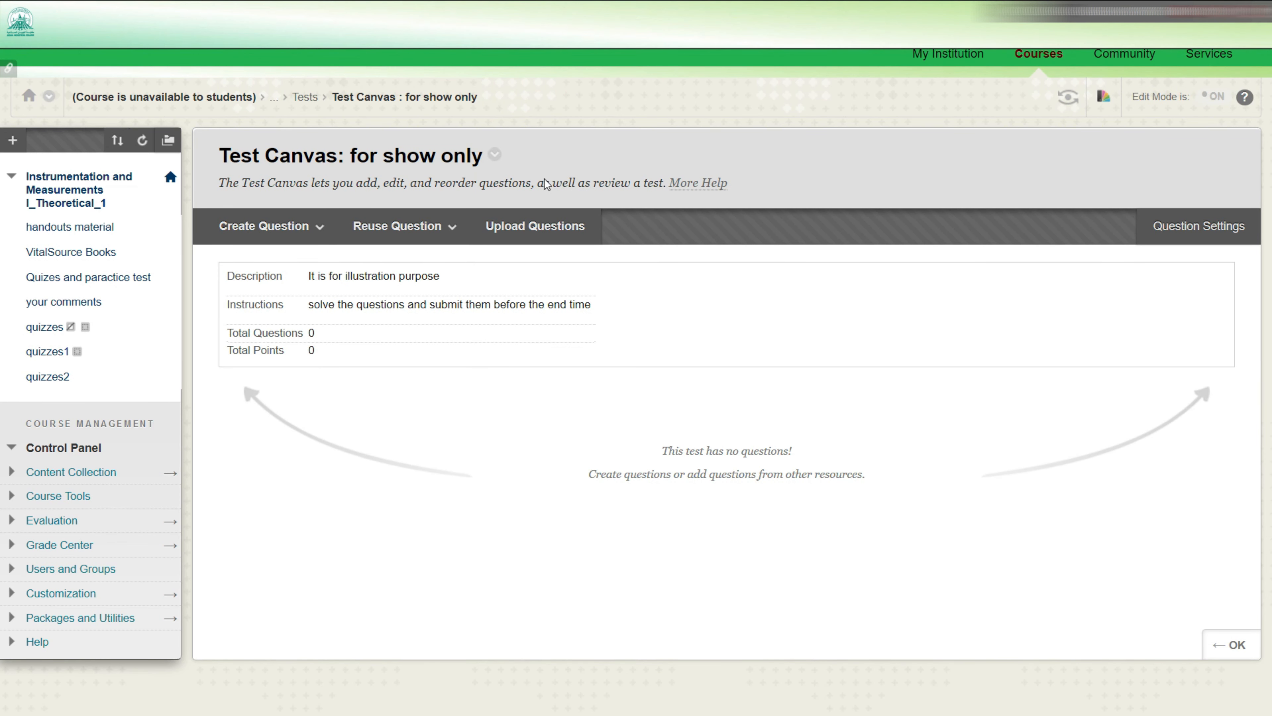
- Start a new Calculated Formula question in the test and place the cursor in its question text
{"action": "left_click", "coordinate": [231, 227]}
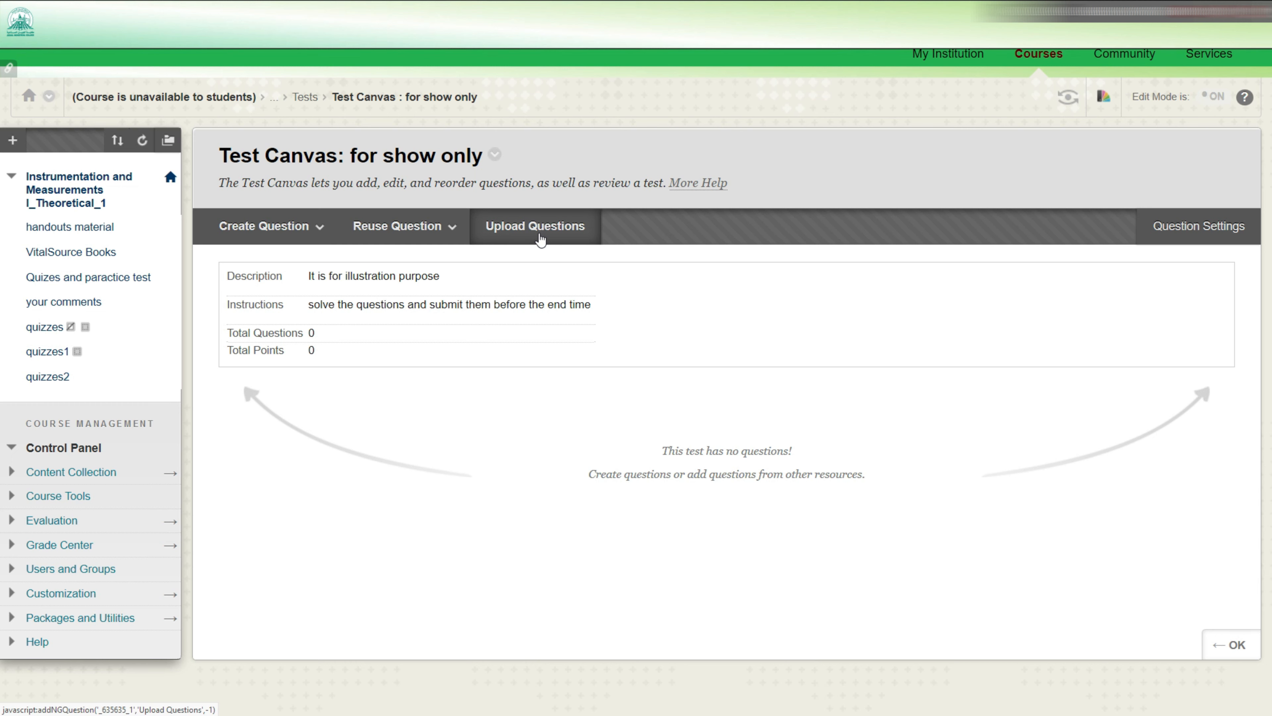
{"action": "mouse_move", "coordinate": [407, 228]}
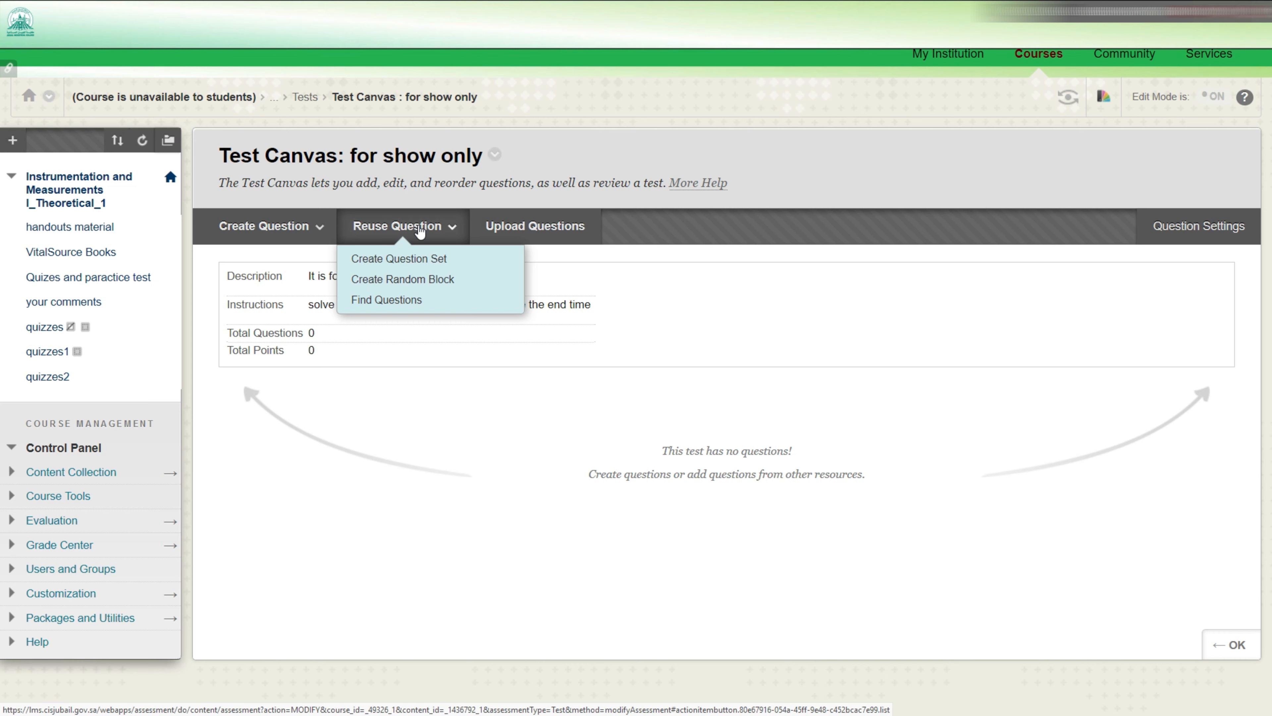
{"action": "mouse_move", "coordinate": [323, 232]}
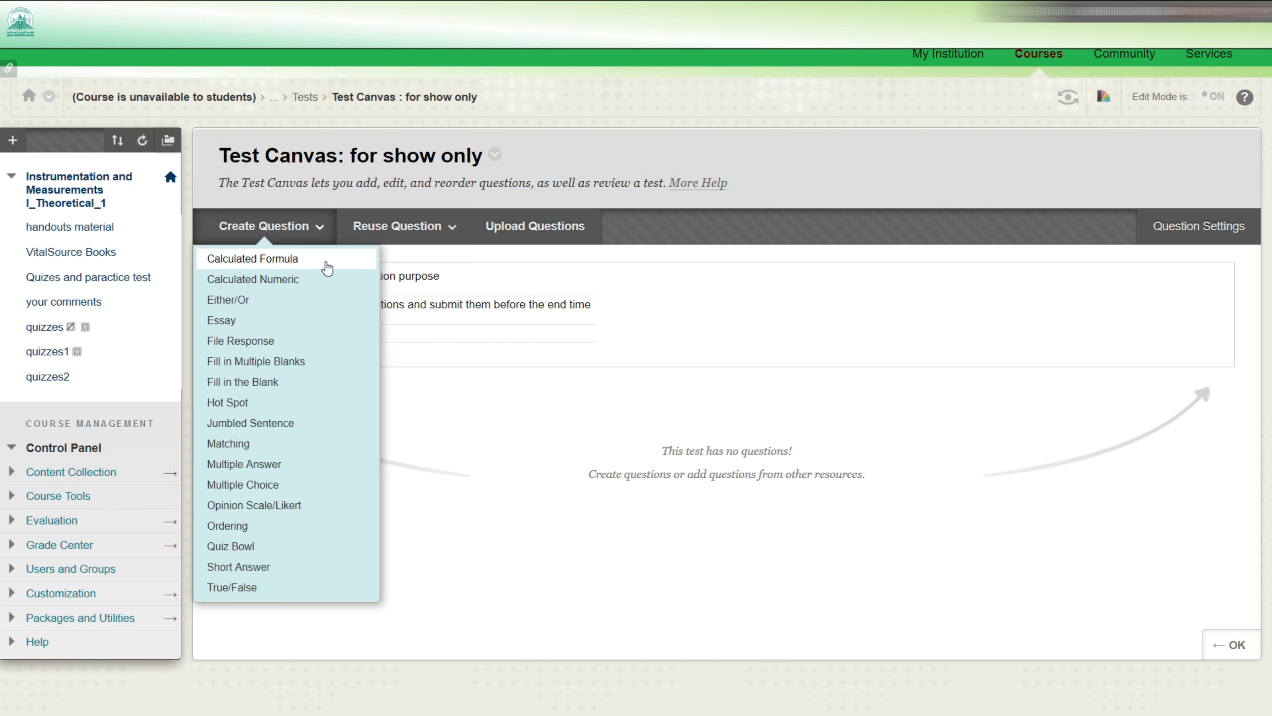
{"action": "left_click", "coordinate": [323, 261]}
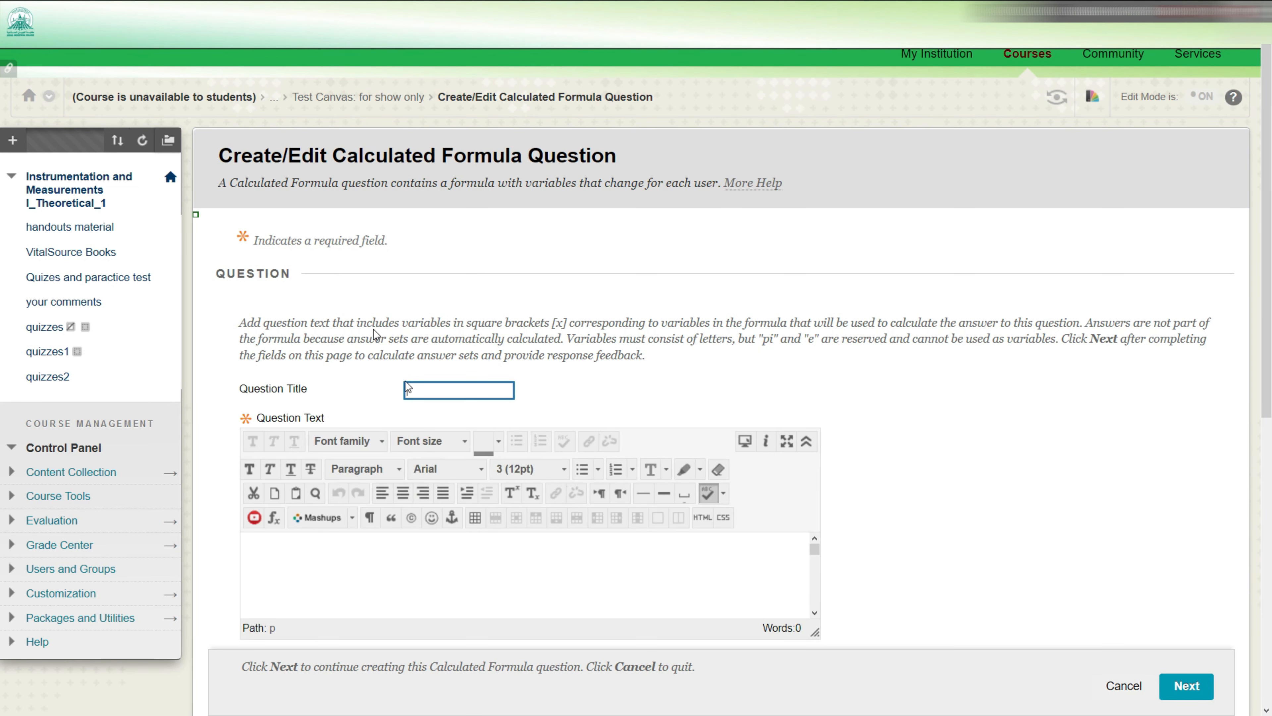
{"action": "left_click", "coordinate": [451, 531]}
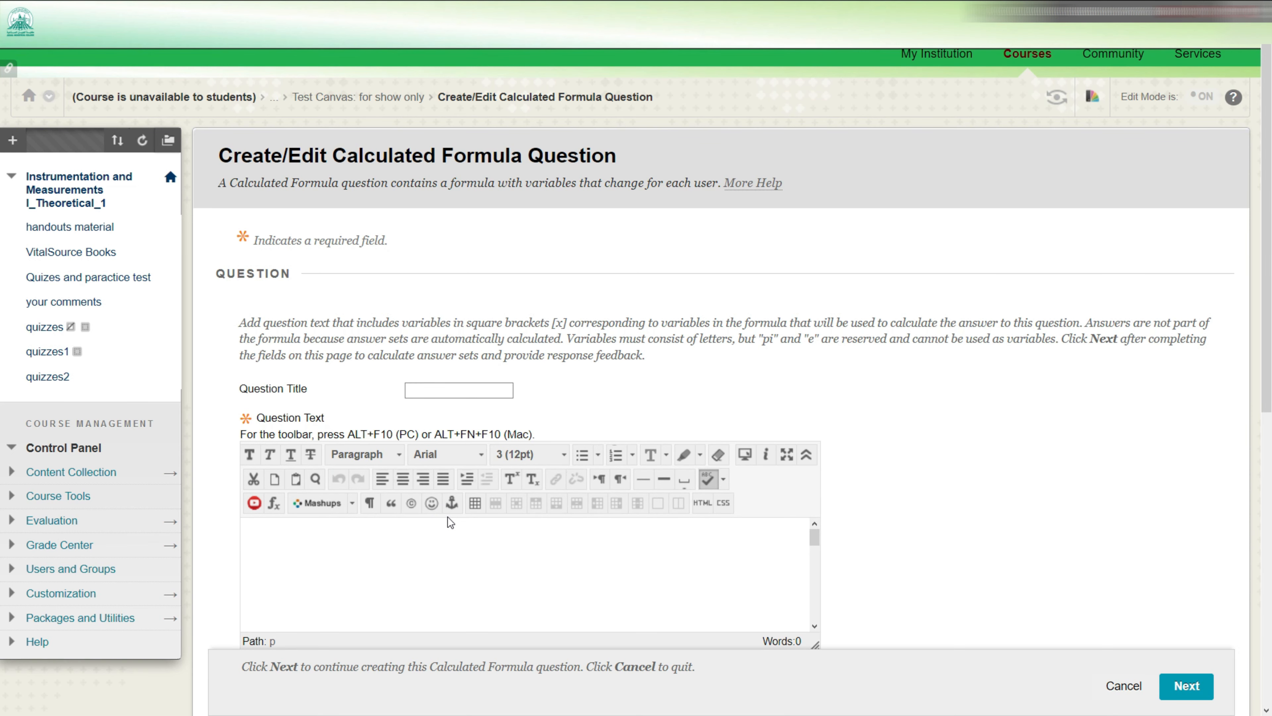
- Switch to the Word document and review the hydrostatic pressure question and its given values
{"action": "key", "text": "alt+Tab"}
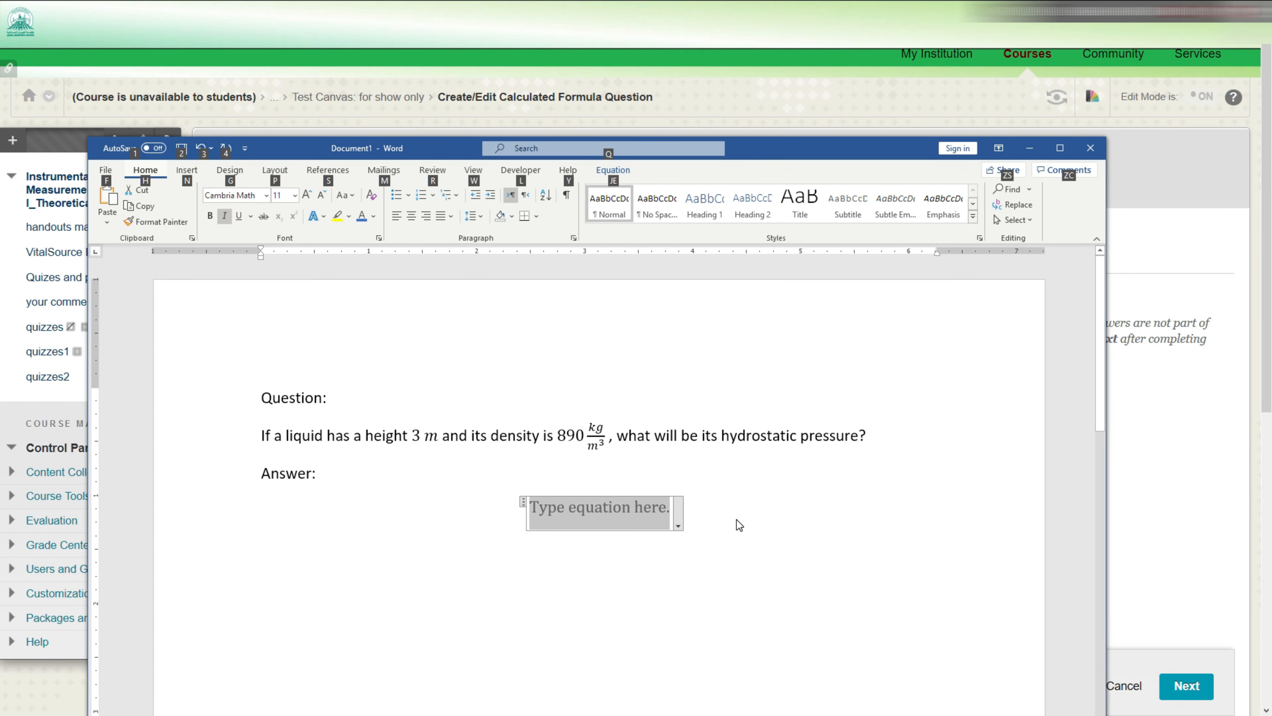
{"action": "left_click", "coordinate": [642, 512]}
{"action": "left_click", "coordinate": [623, 503]}
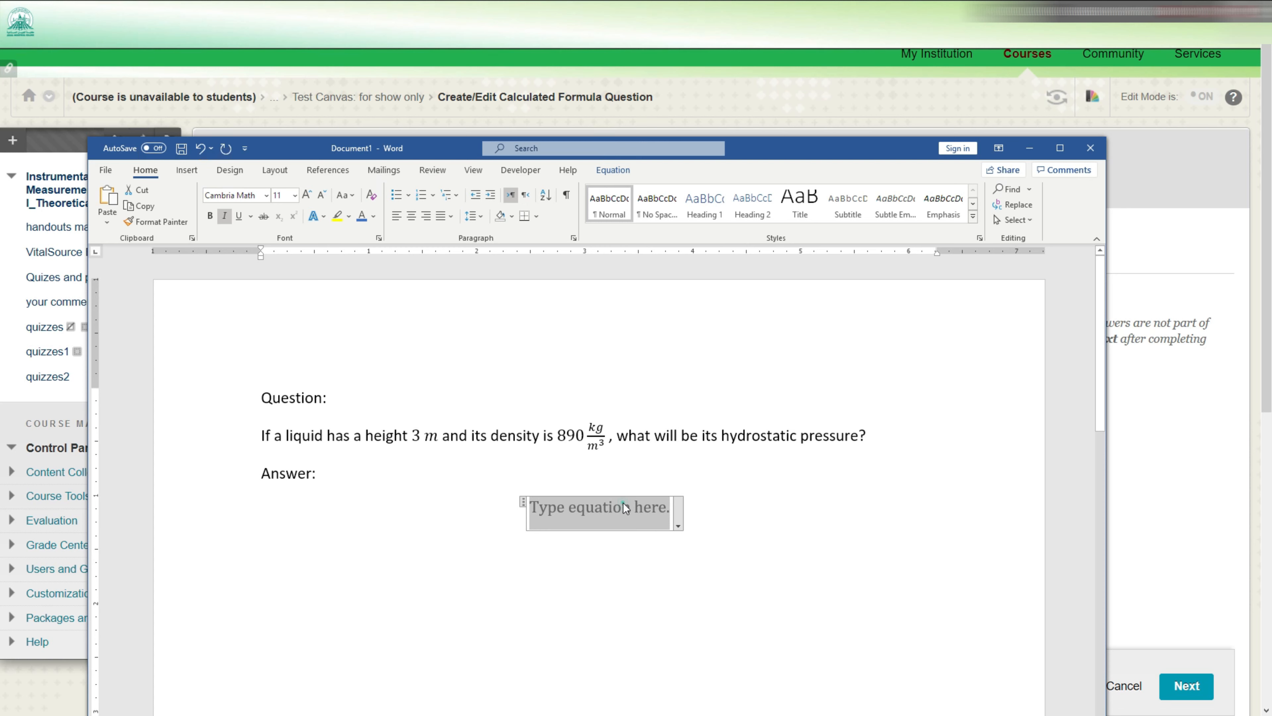
{"action": "left_click", "coordinate": [577, 435]}
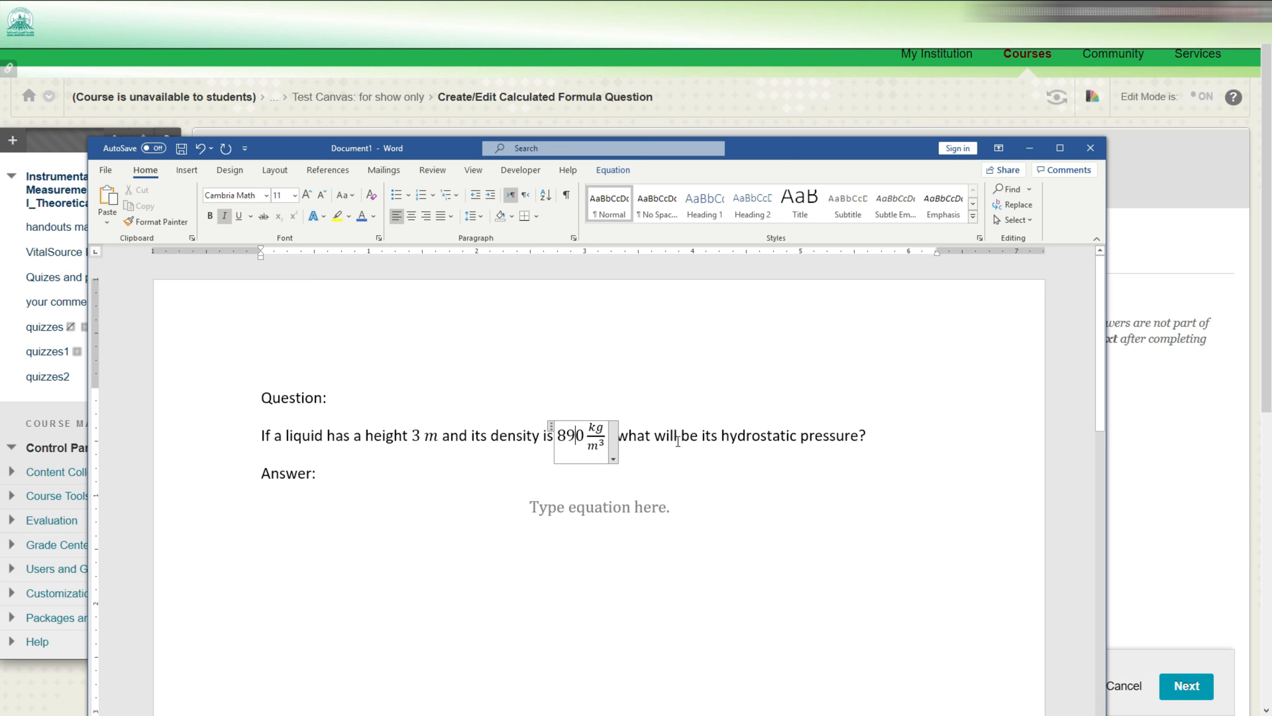
{"action": "left_click", "coordinate": [742, 435]}
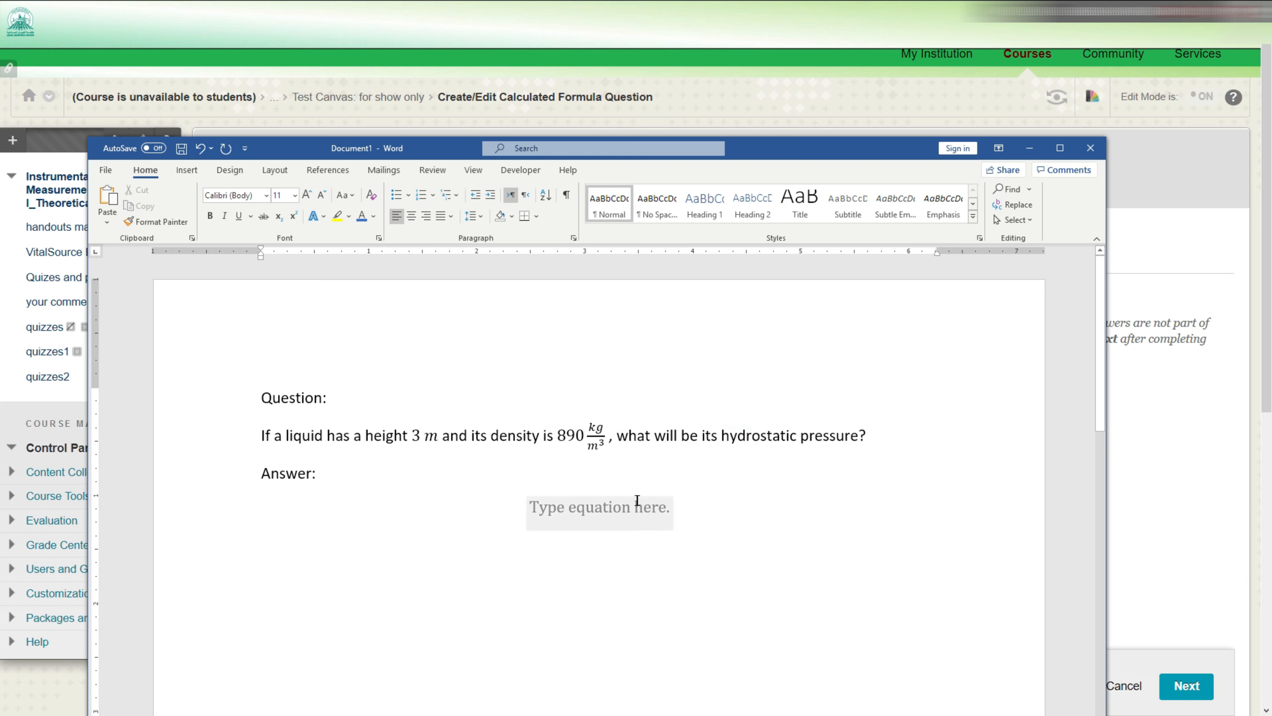
- Enter the formula P = ρ g h in the equation placeholder under Answer
{"action": "left_click", "coordinate": [633, 505]}
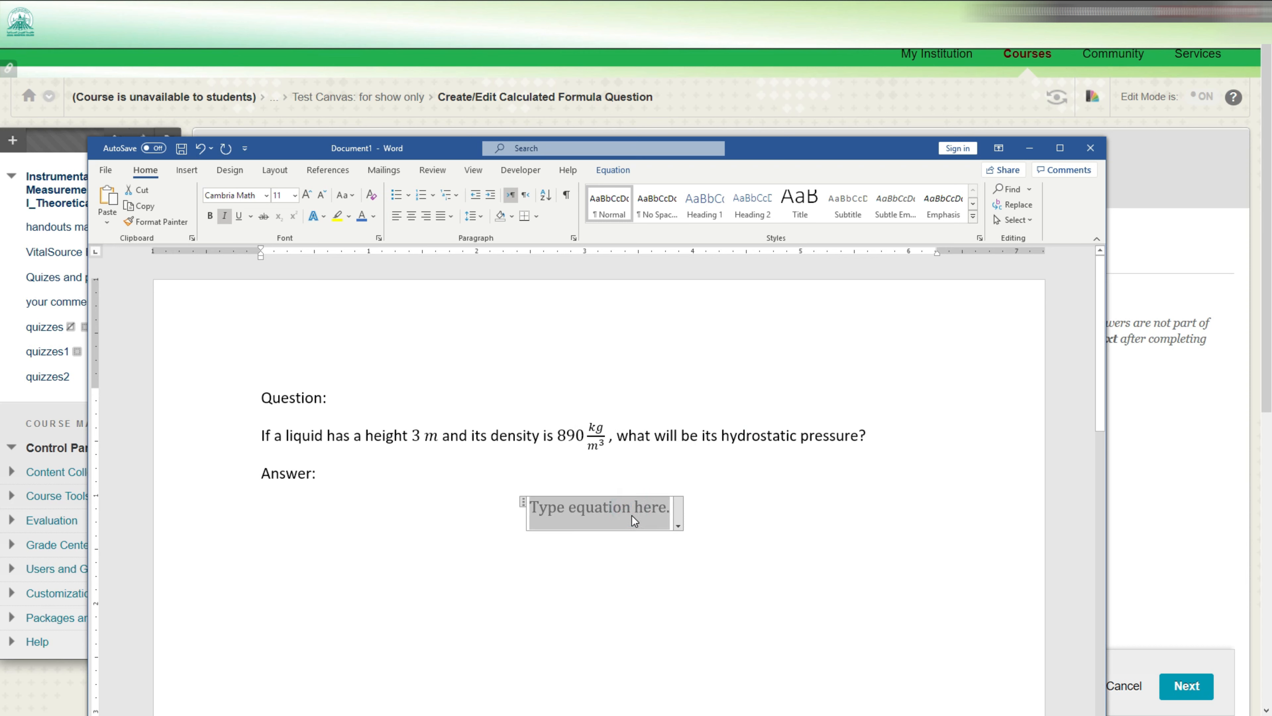
{"action": "type", "text": "P "}
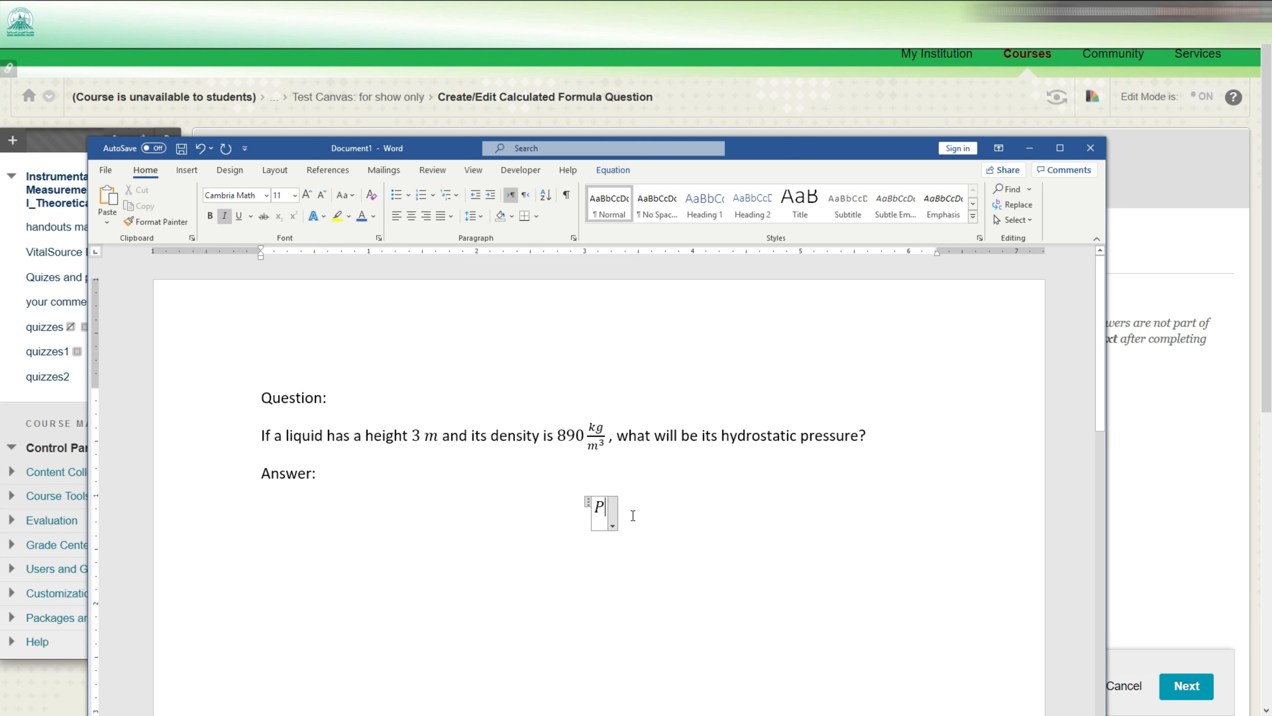
{"action": "type", "text": "+"}
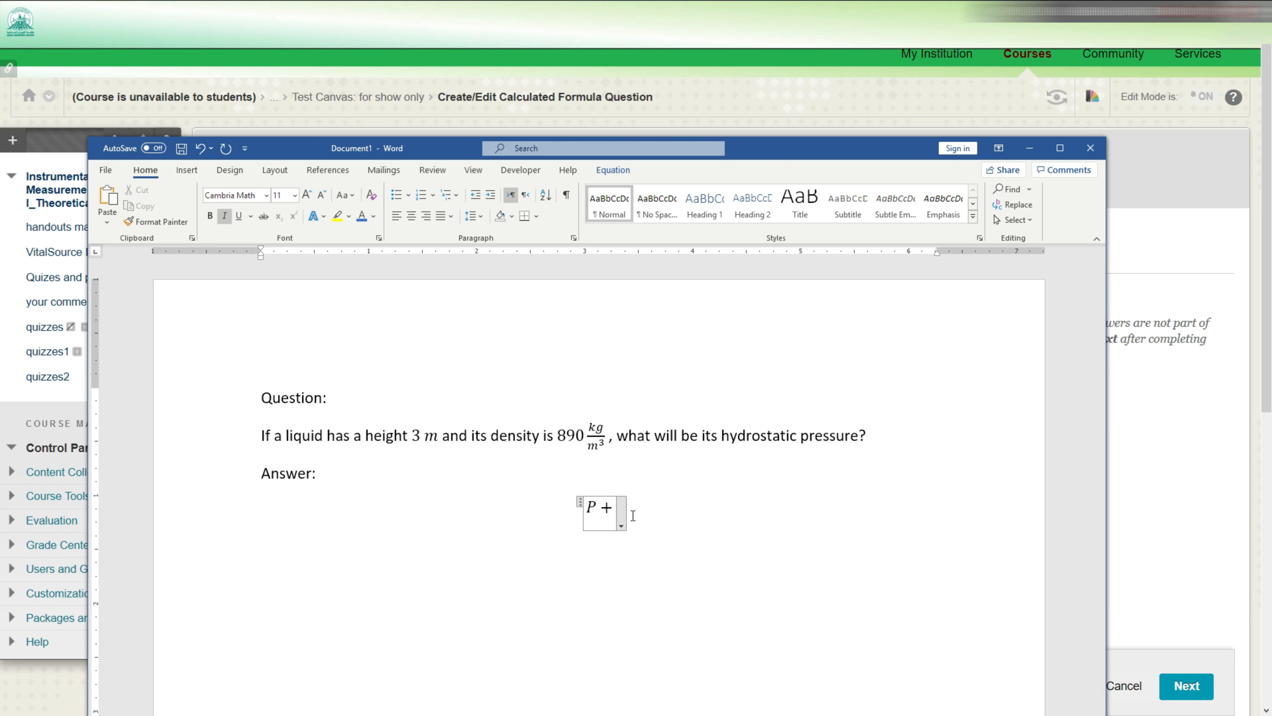
{"action": "key", "text": "BackSpace"}
{"action": "type", "text": "=\\"}
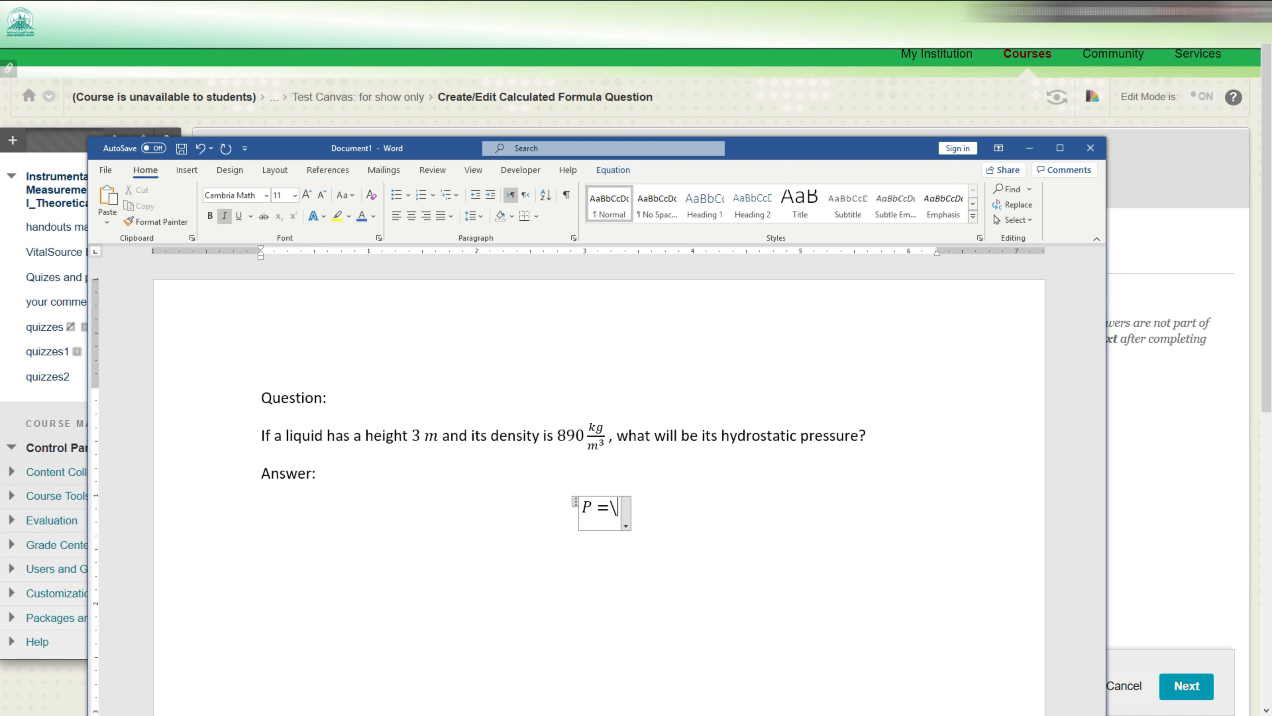
{"action": "type", "text": "rho "}
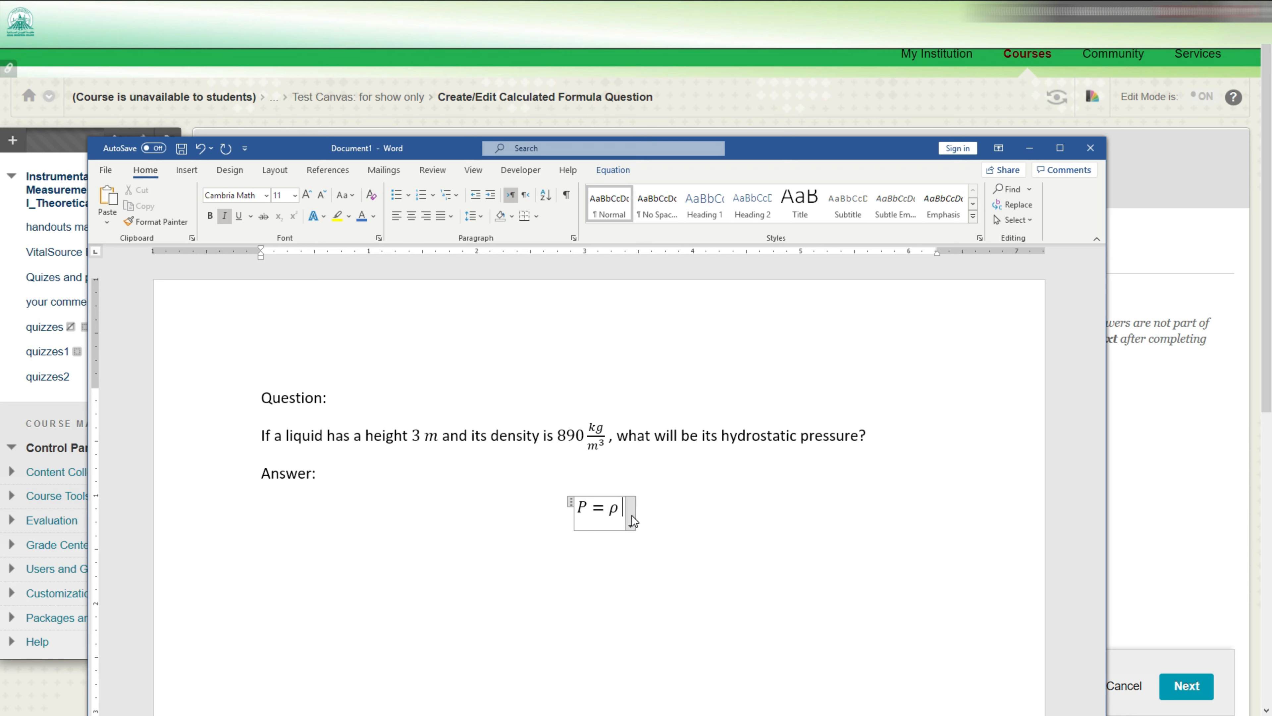
{"action": "type", "text": " g"}
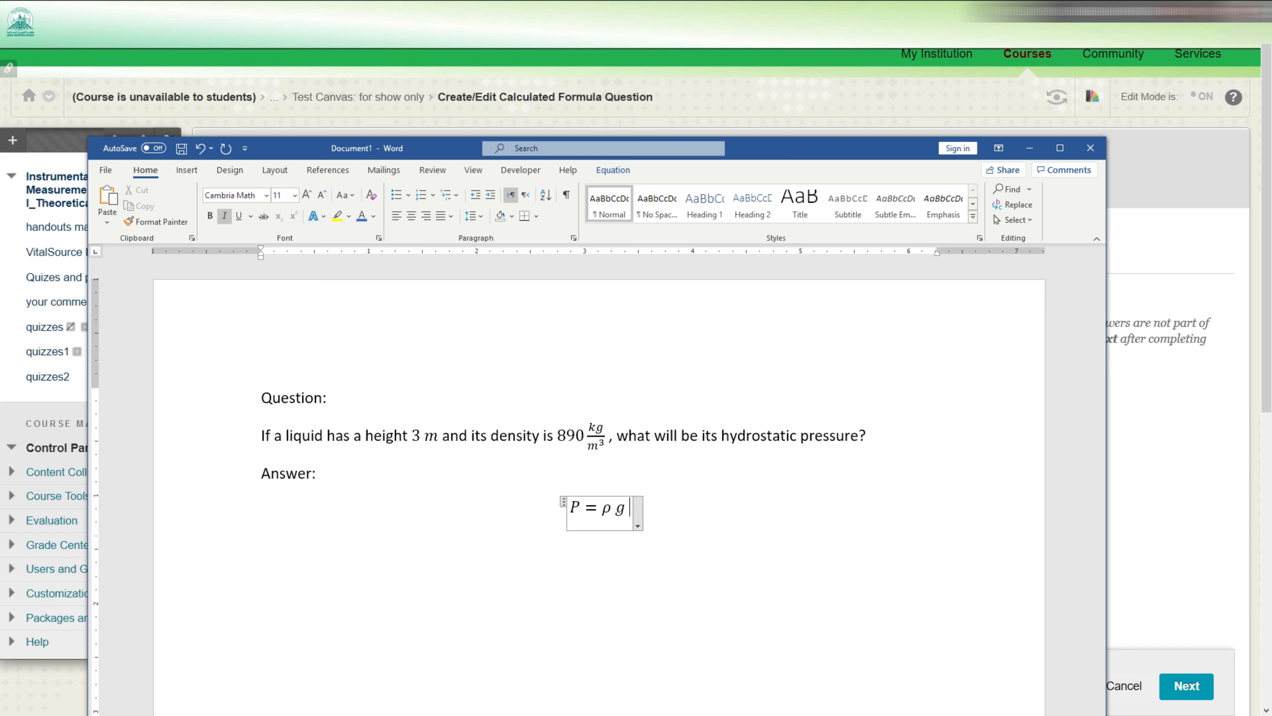
{"action": "type", "text": " h"}
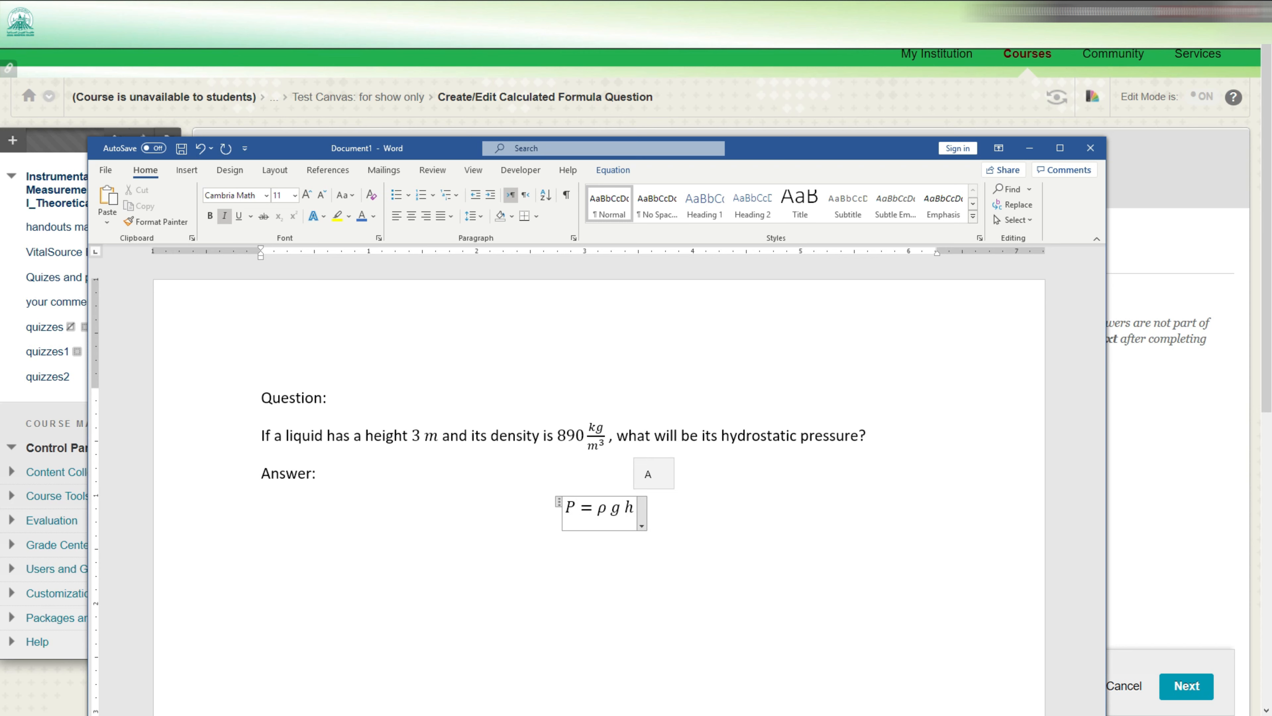
- Add a second equation line substituting the values: P = 890 kg/m³ 9.81 m/s² 3 m
{"action": "key", "text": "Return"}
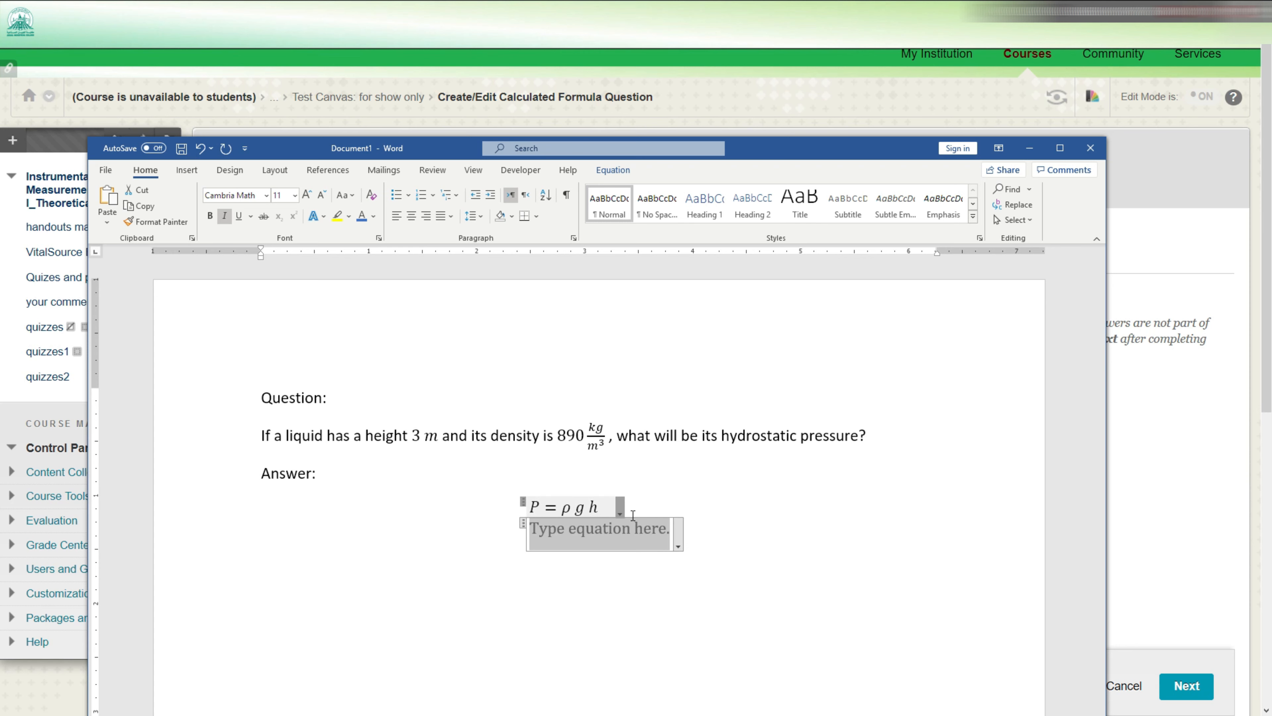
{"action": "type", "text": "P ="}
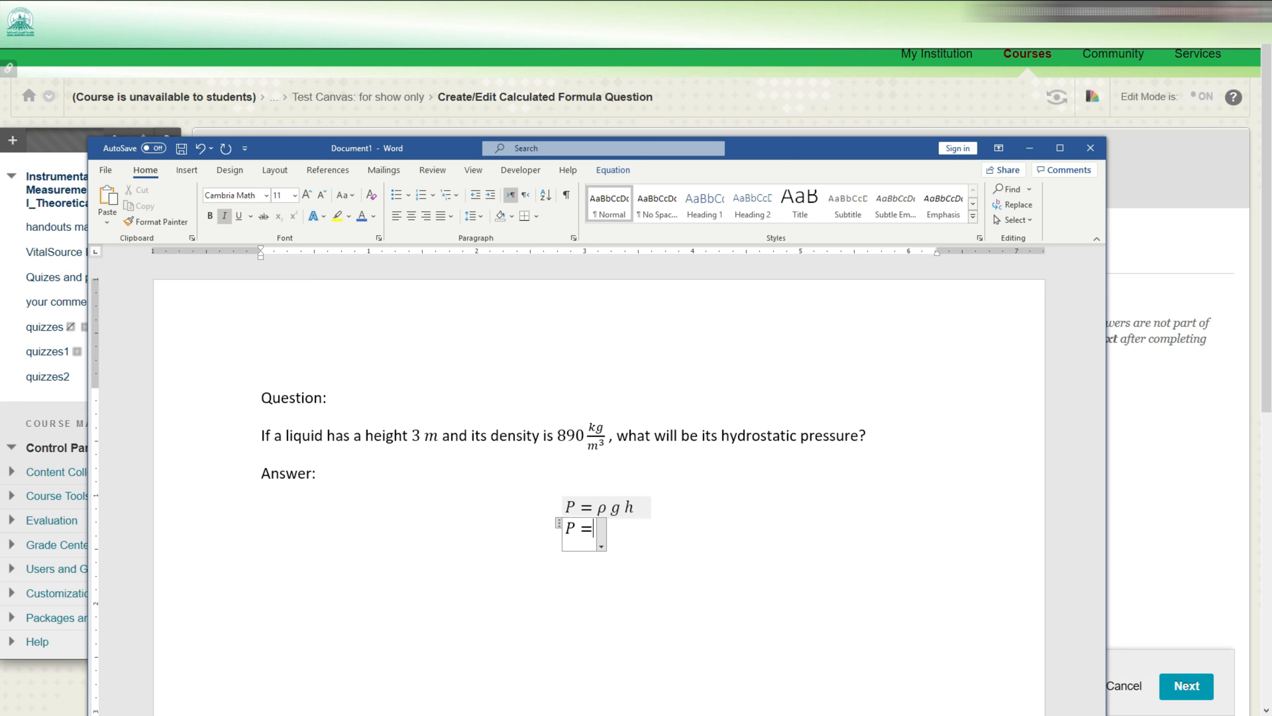
{"action": "type", "text": "890"}
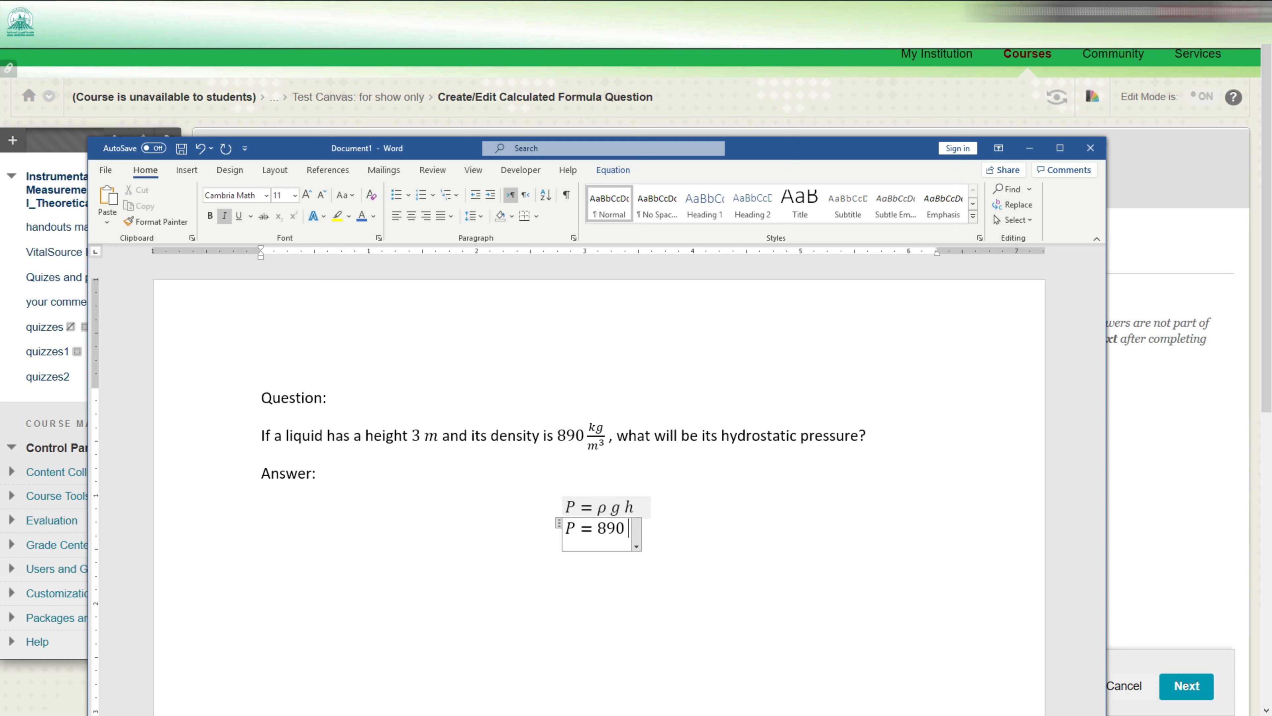
{"action": "type", "text": " kg"}
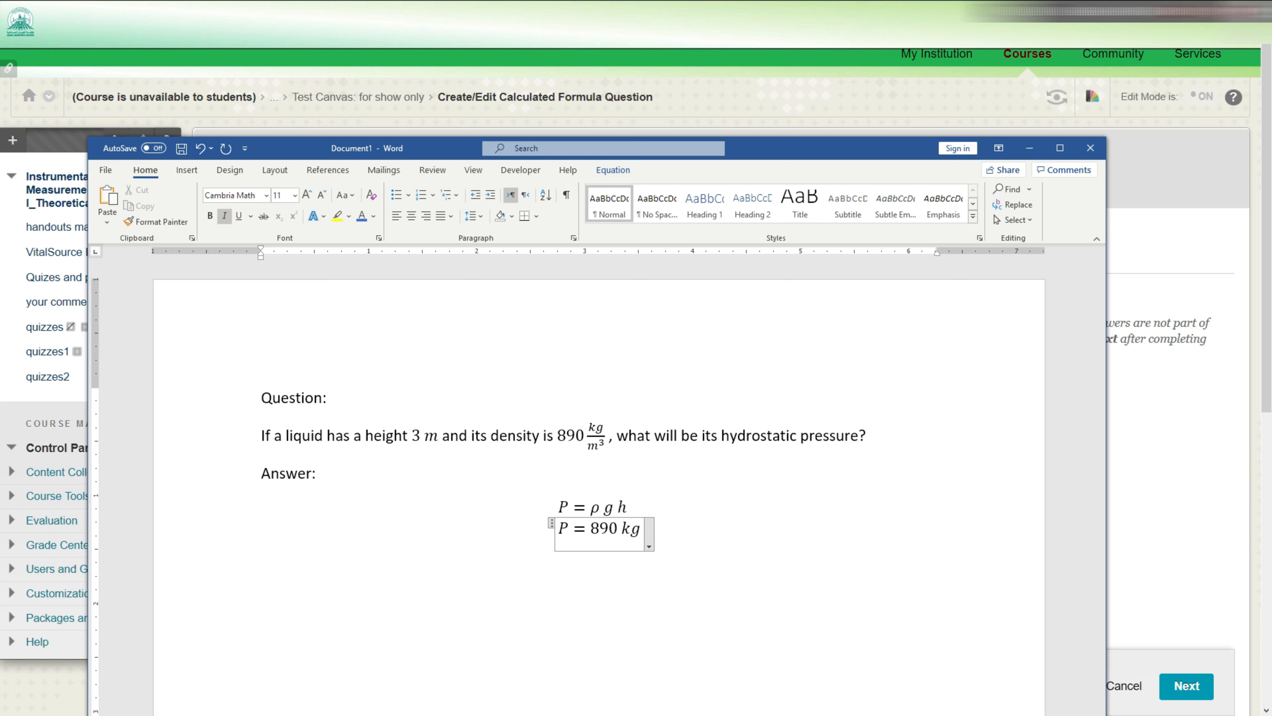
{"action": "type", "text": "/m^"}
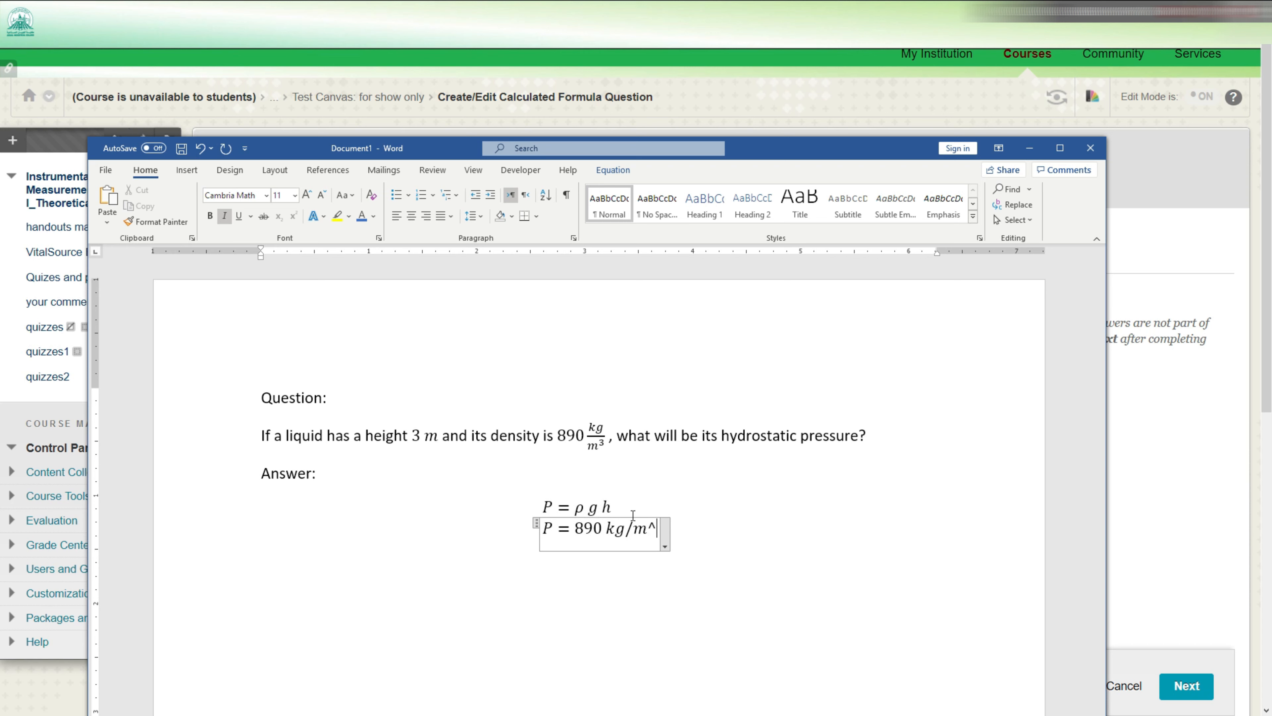
{"action": "type", "text": "3 "}
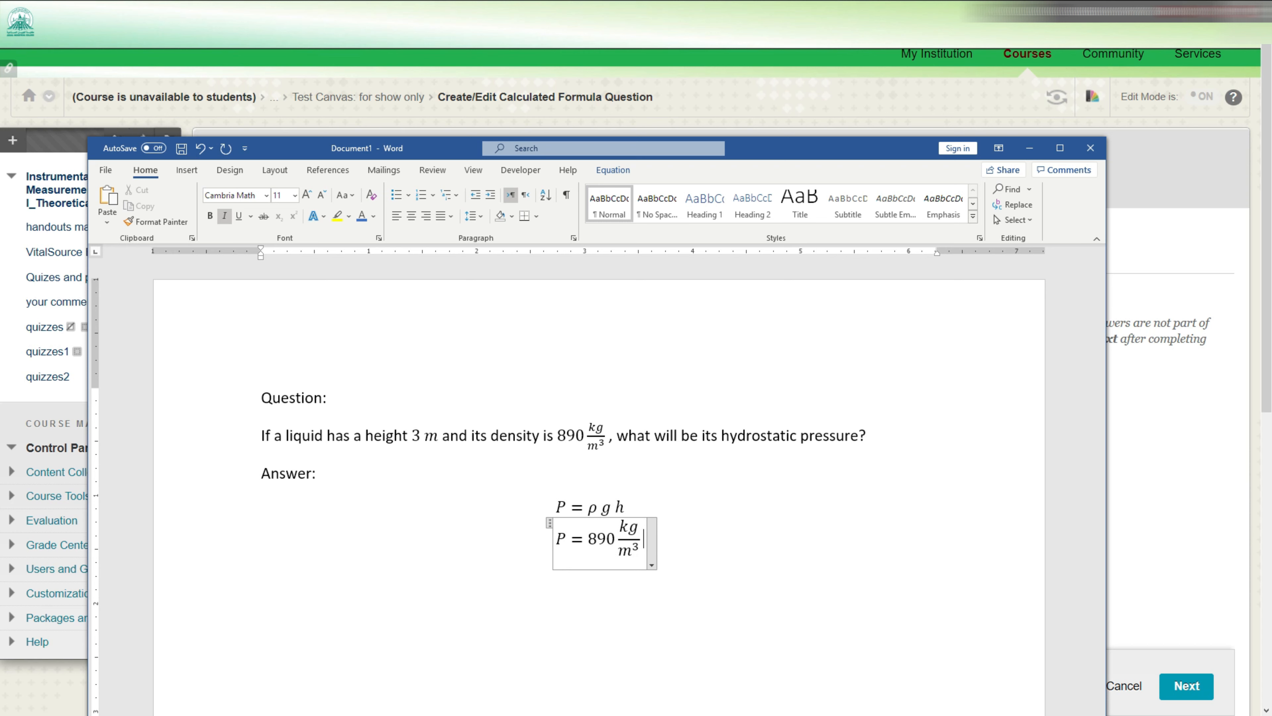
{"action": "type", "text": "9.81"}
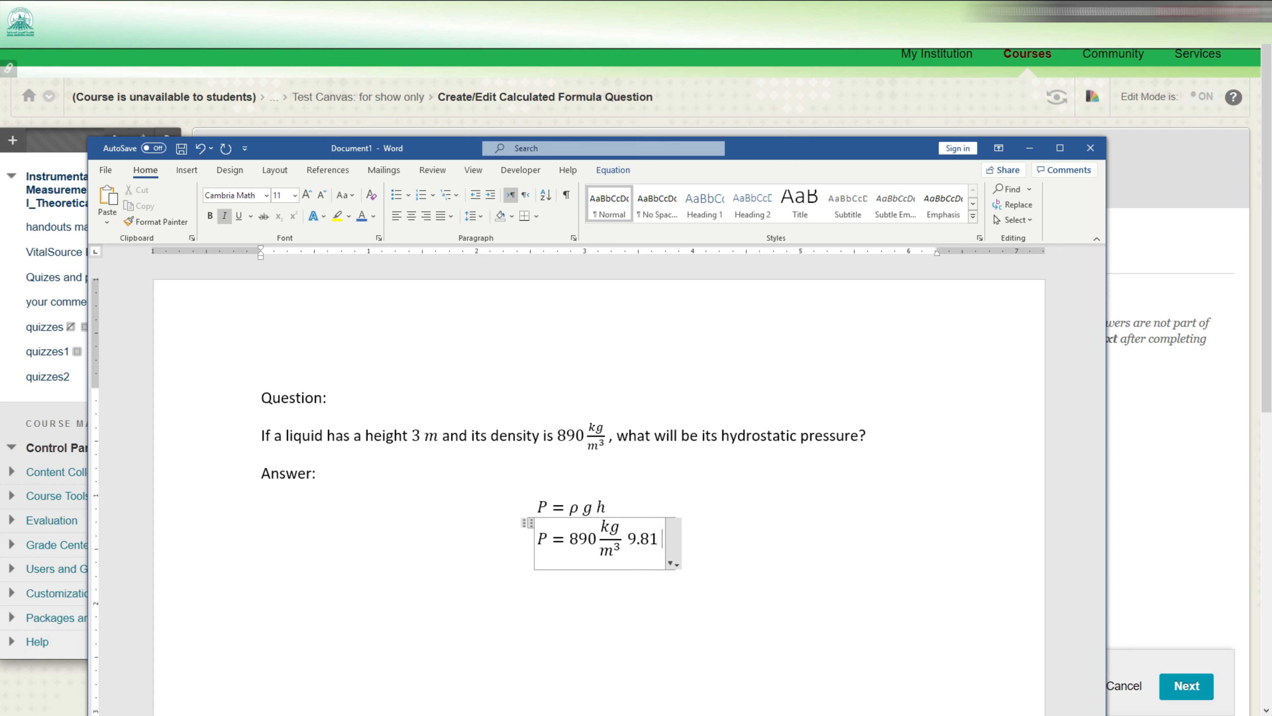
{"action": "type", "text": " m/s^2 "}
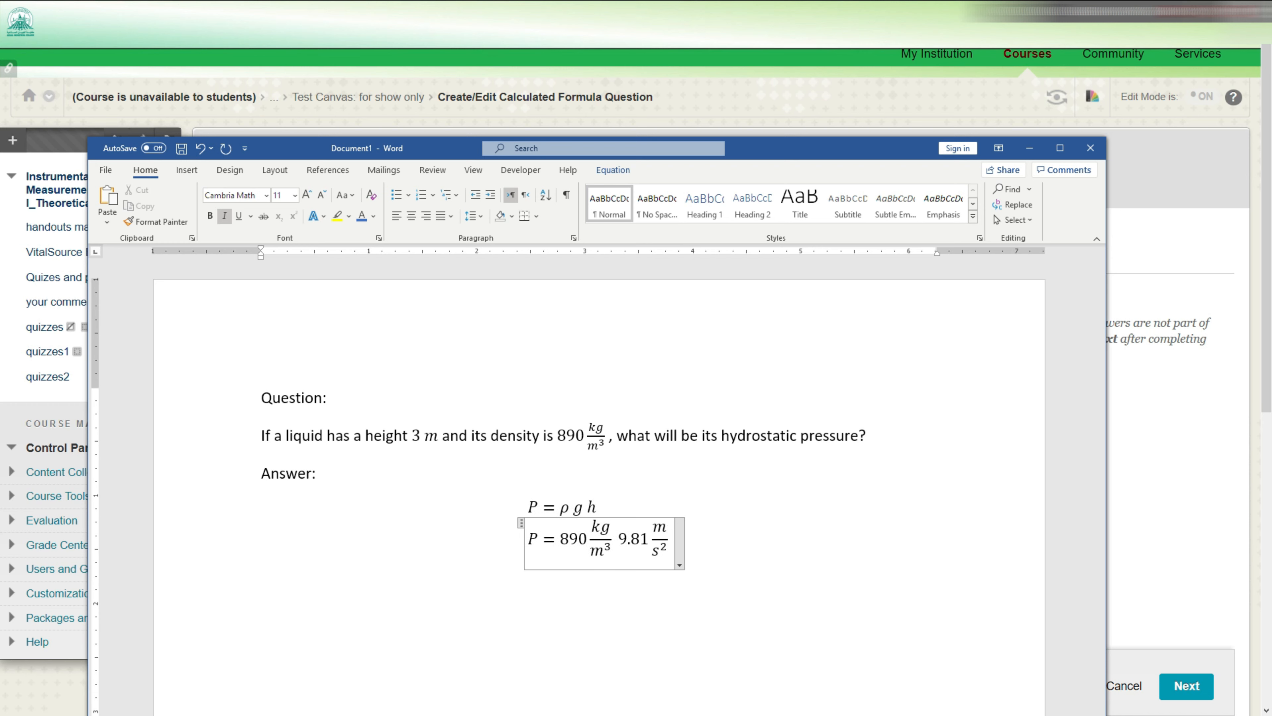
{"action": "type", "text": " 3 m"}
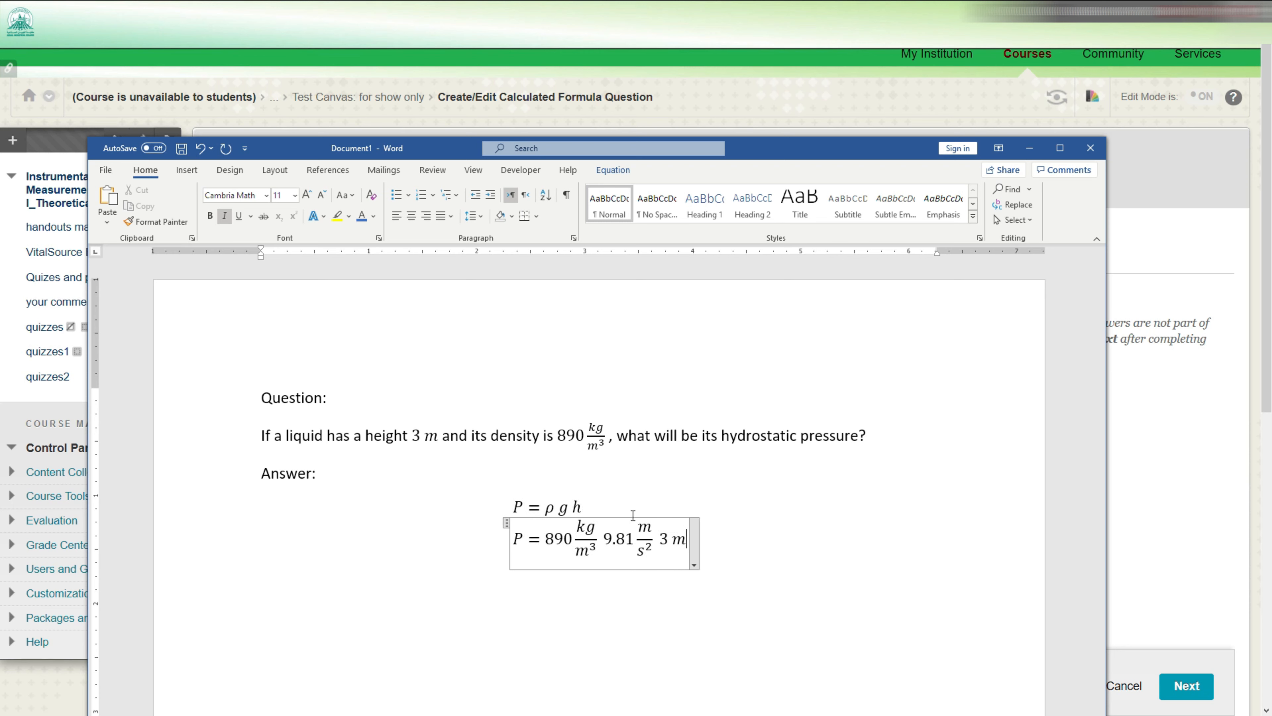
- Add a third equation line giving the calculated pressure as P = 26197.3 kg/(m s²)
{"action": "key", "text": "Return"}
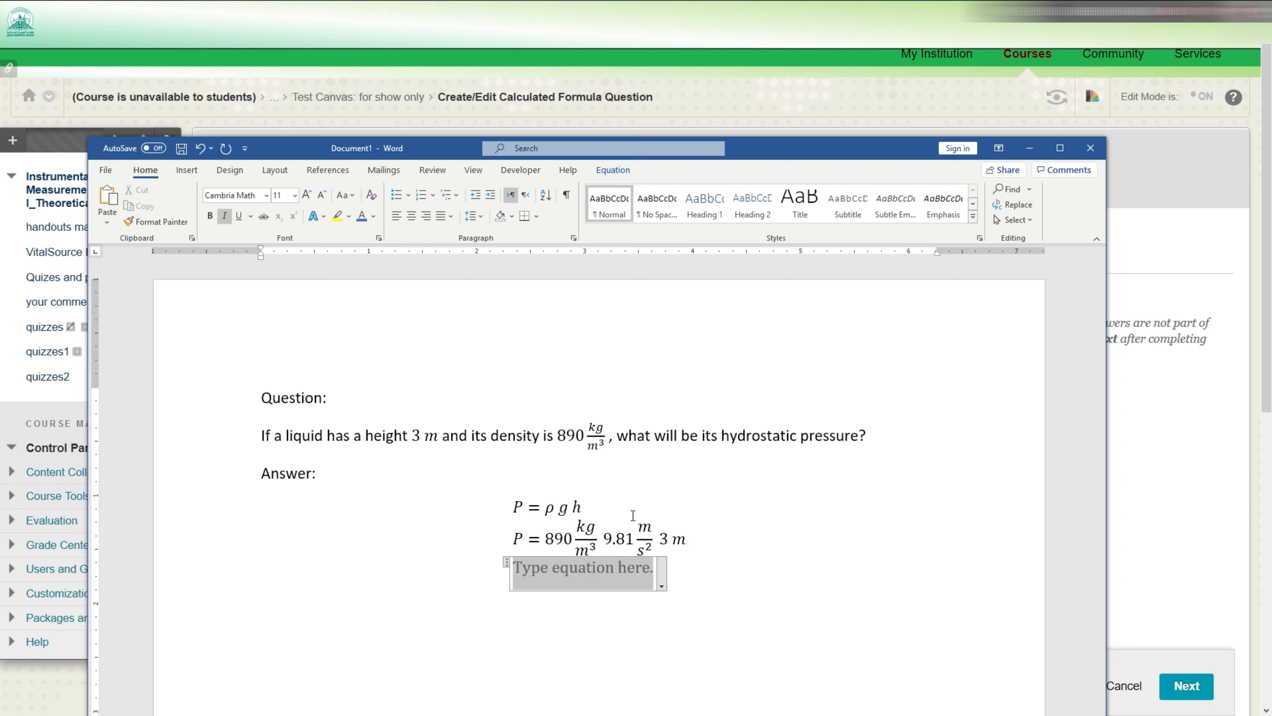
{"action": "type", "text": "P+"}
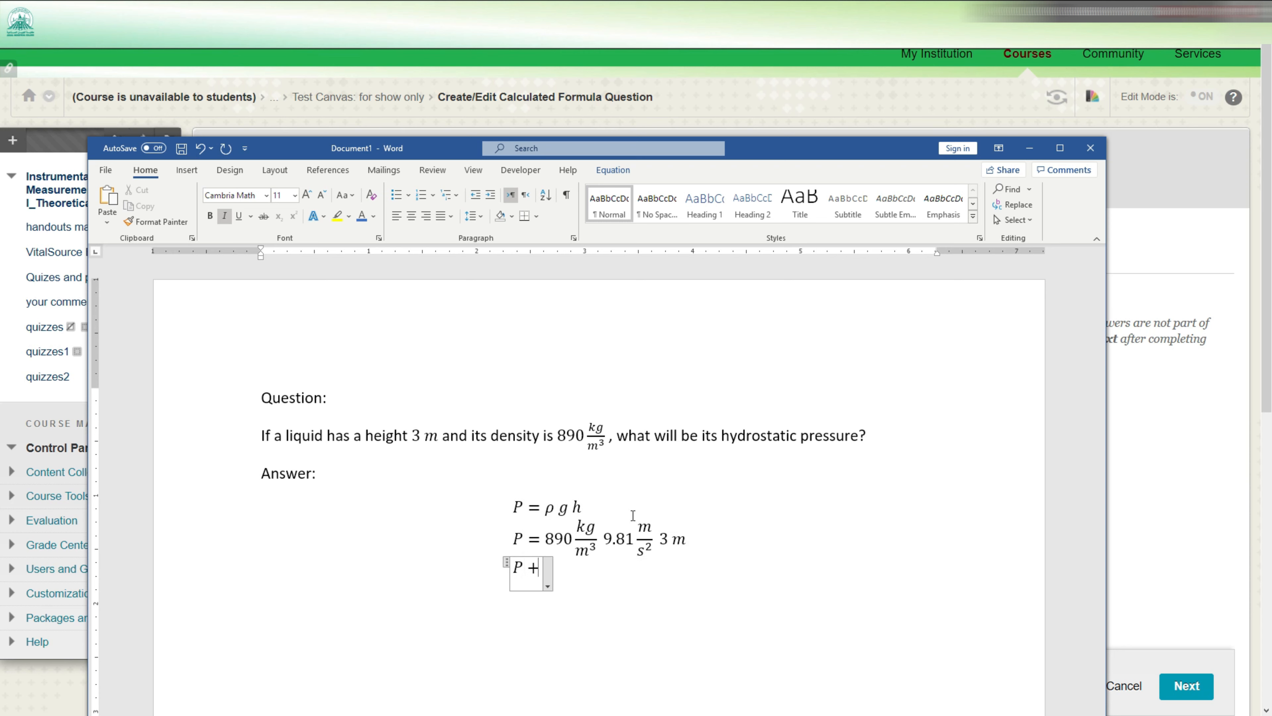
{"action": "key", "text": "BackSpace"}
{"action": "type", "text": "=26"}
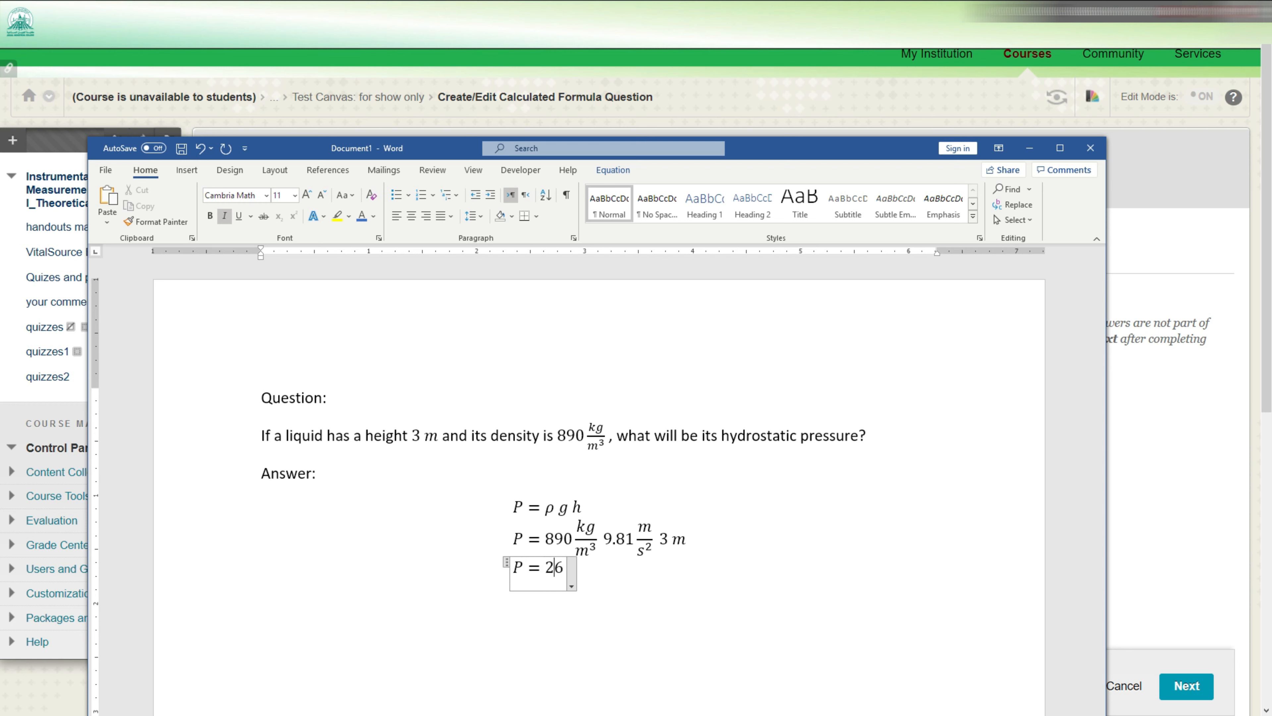
{"action": "type", "text": "19"}
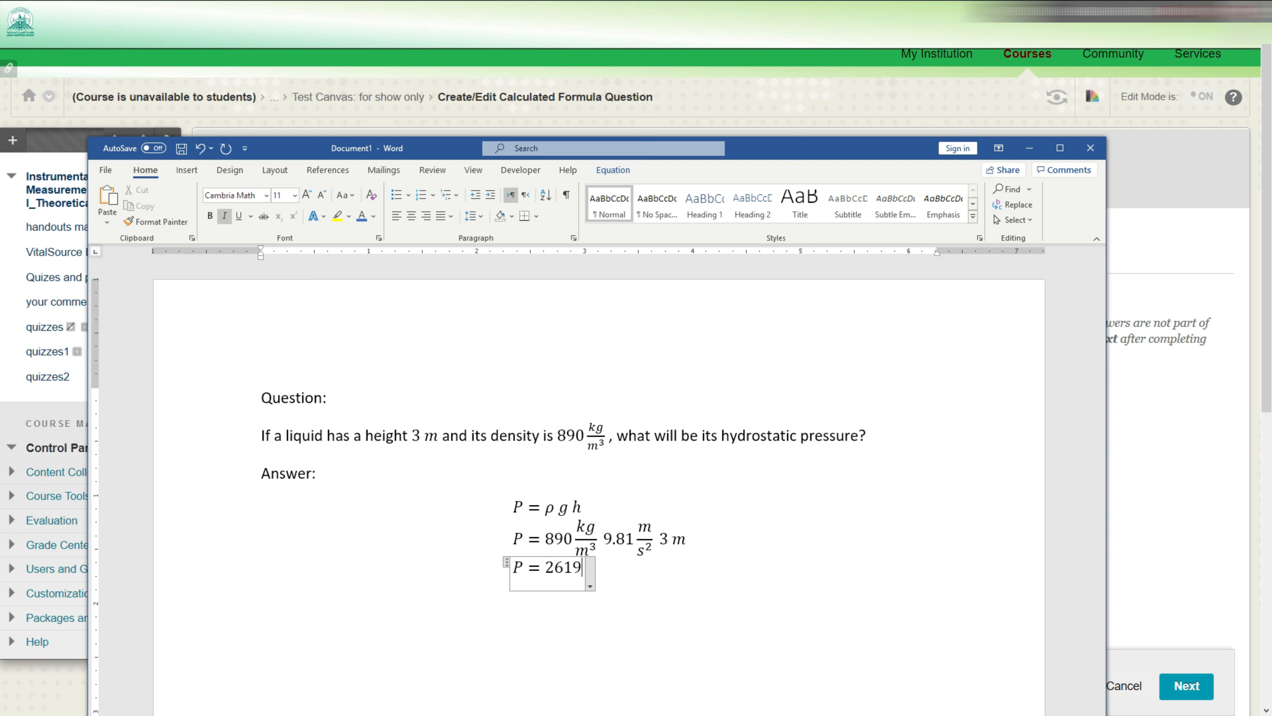
{"action": "type", "text": "7.3"}
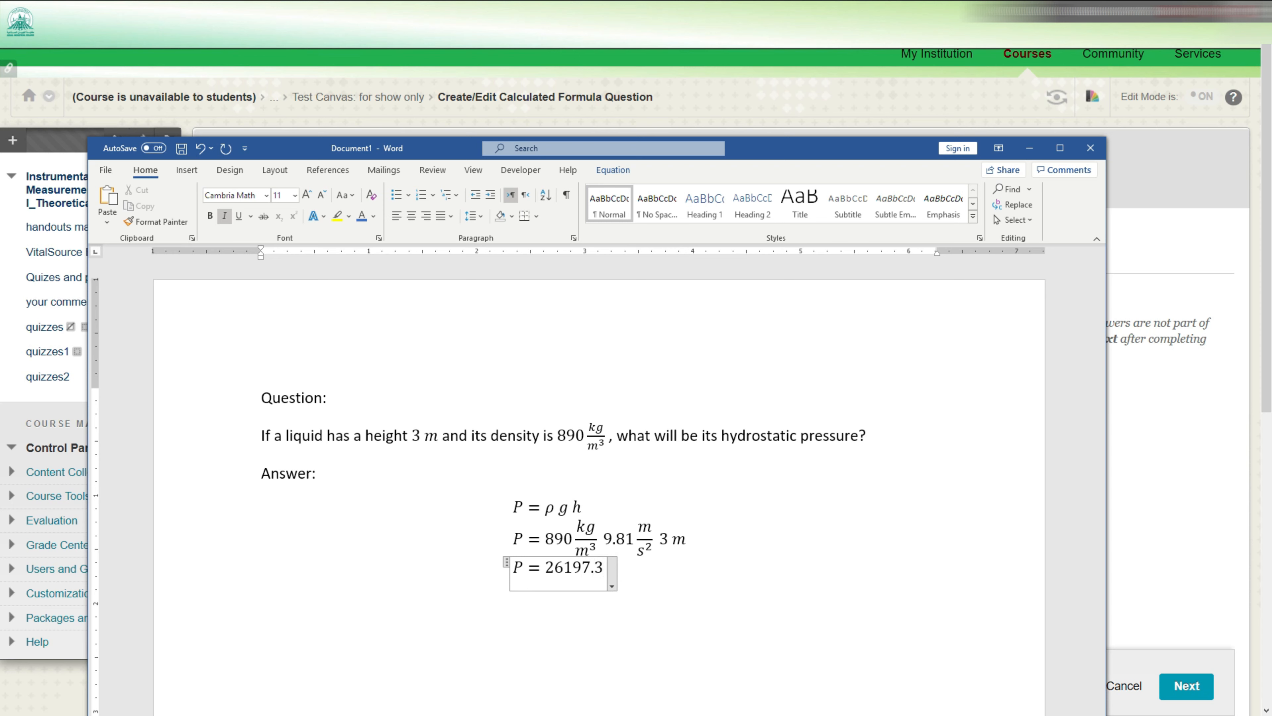
{"action": "type", "text": " kg"}
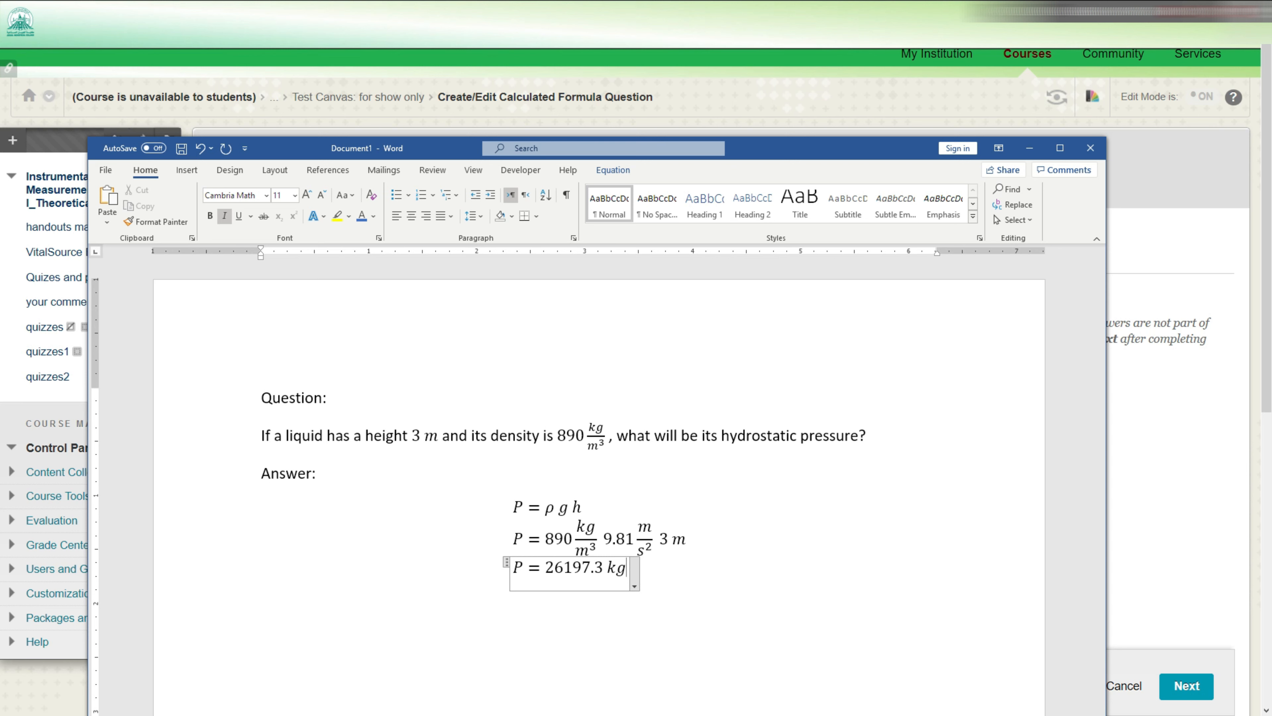
{"action": "type", "text": "/(m"}
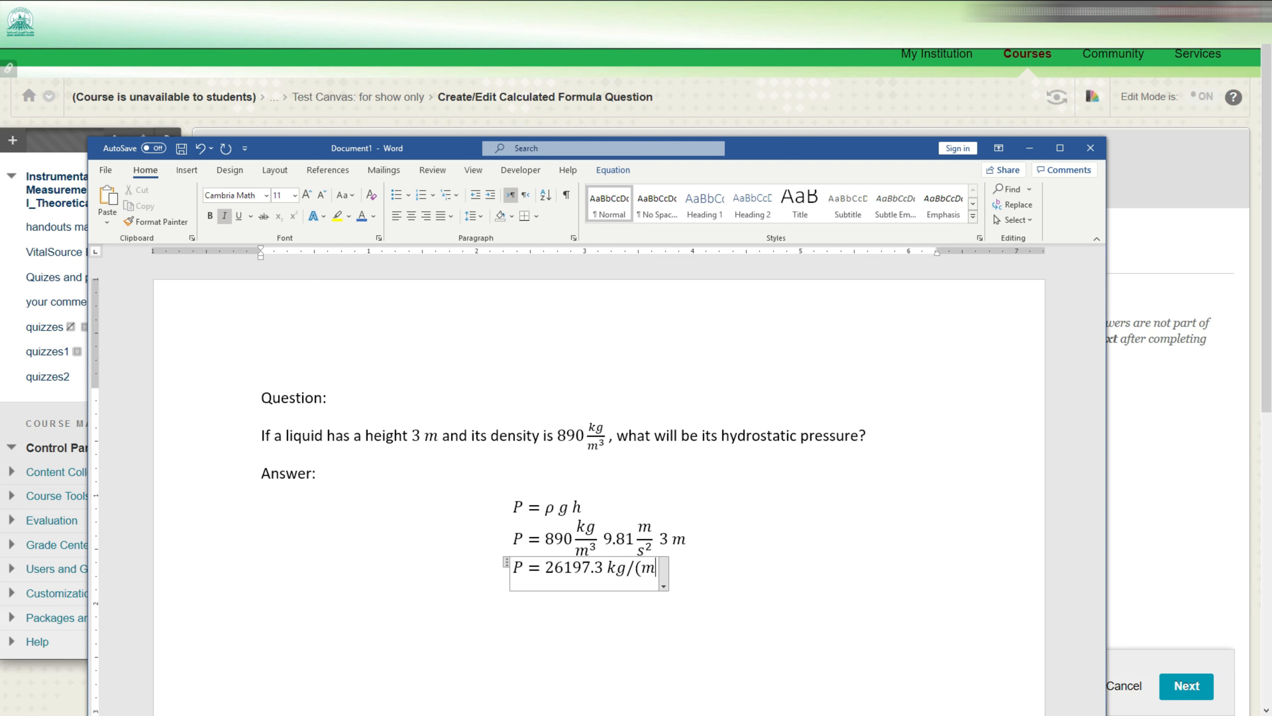
{"action": "type", "text": " s"}
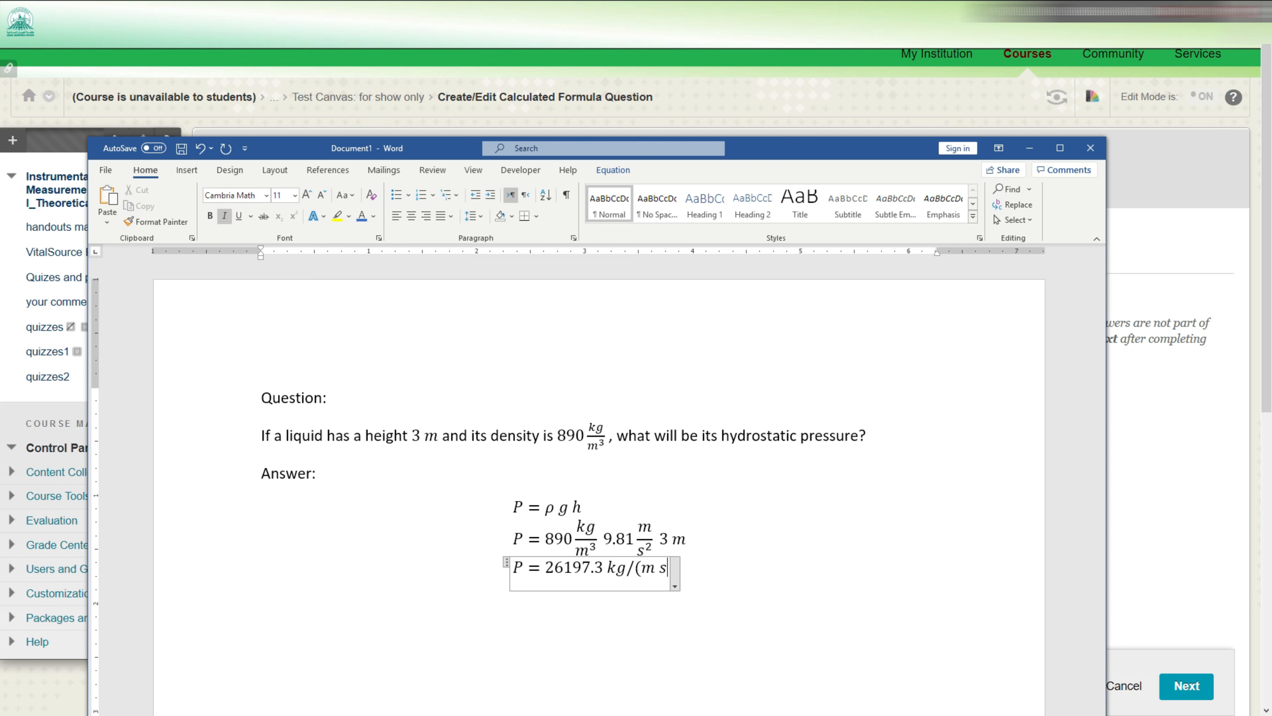
{"action": "type", "text": "^2 ) "}
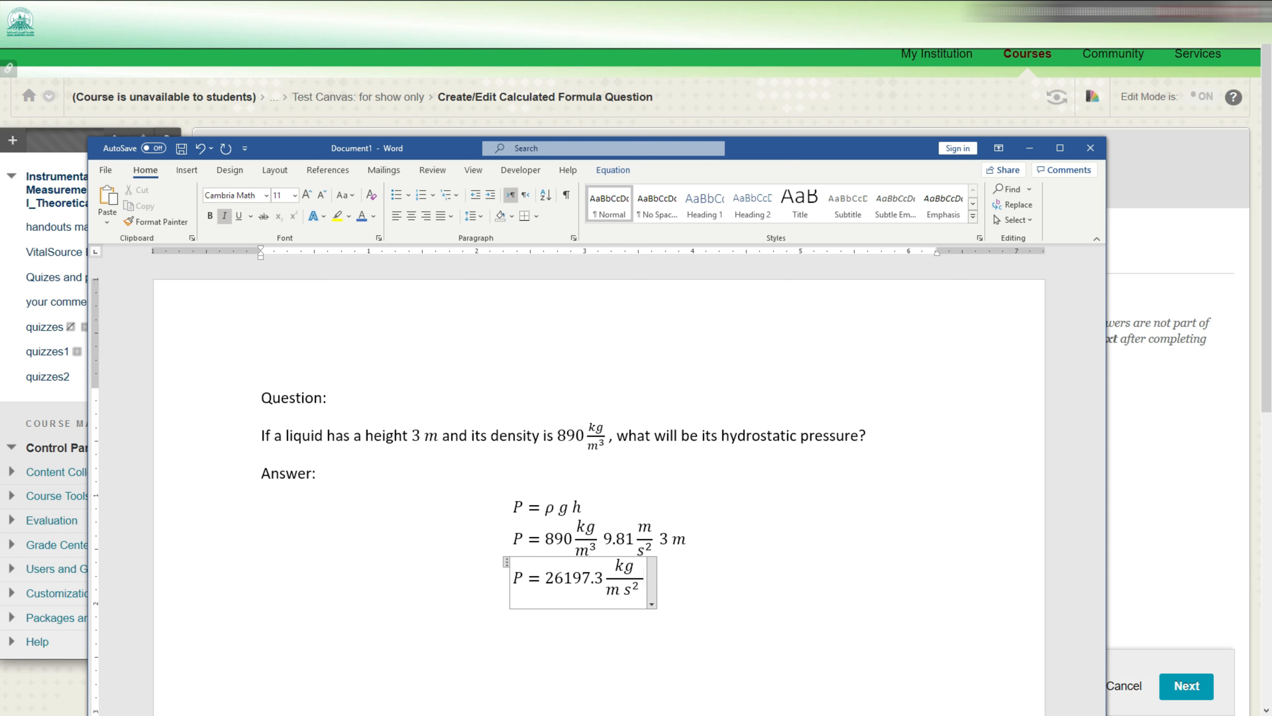
- Extend the result line with the approximately-equal symbol ≅ and the rounded pressure 26.2 kPa
{"action": "type", "text": "\\con"}
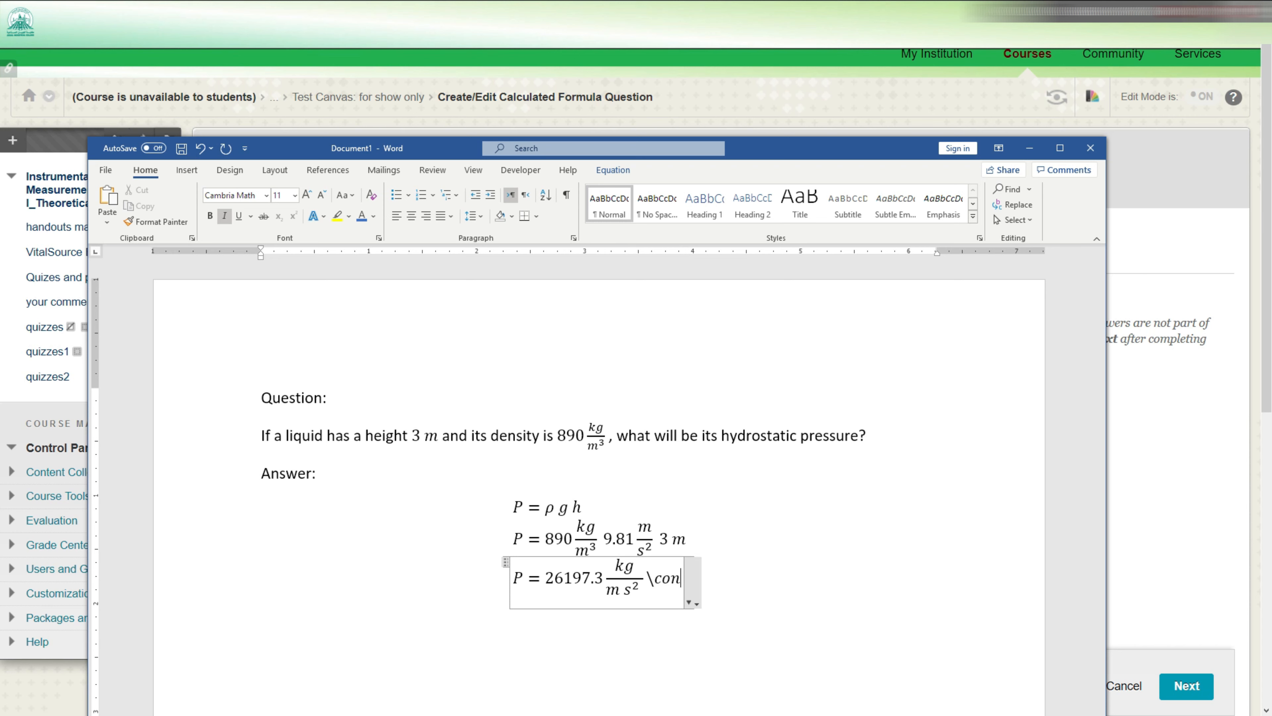
{"action": "type", "text": "g "}
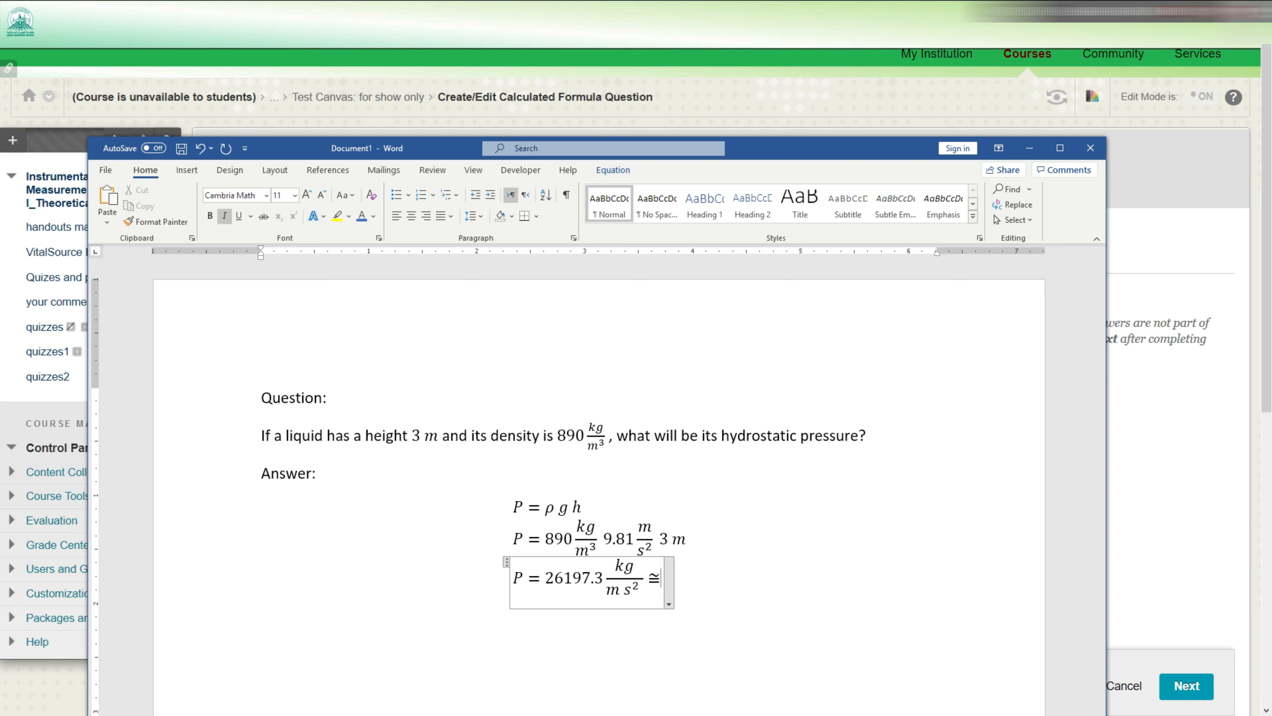
{"action": "type", "text": "26.2"}
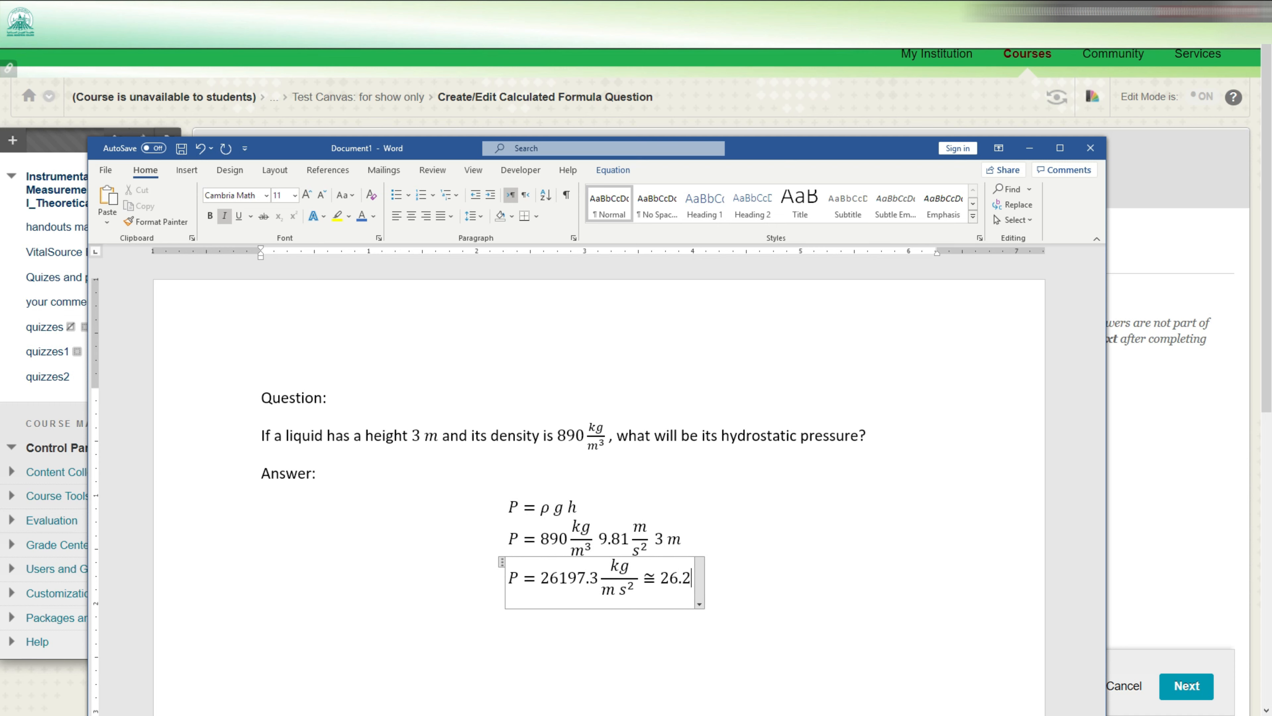
{"action": "type", "text": " kPa"}
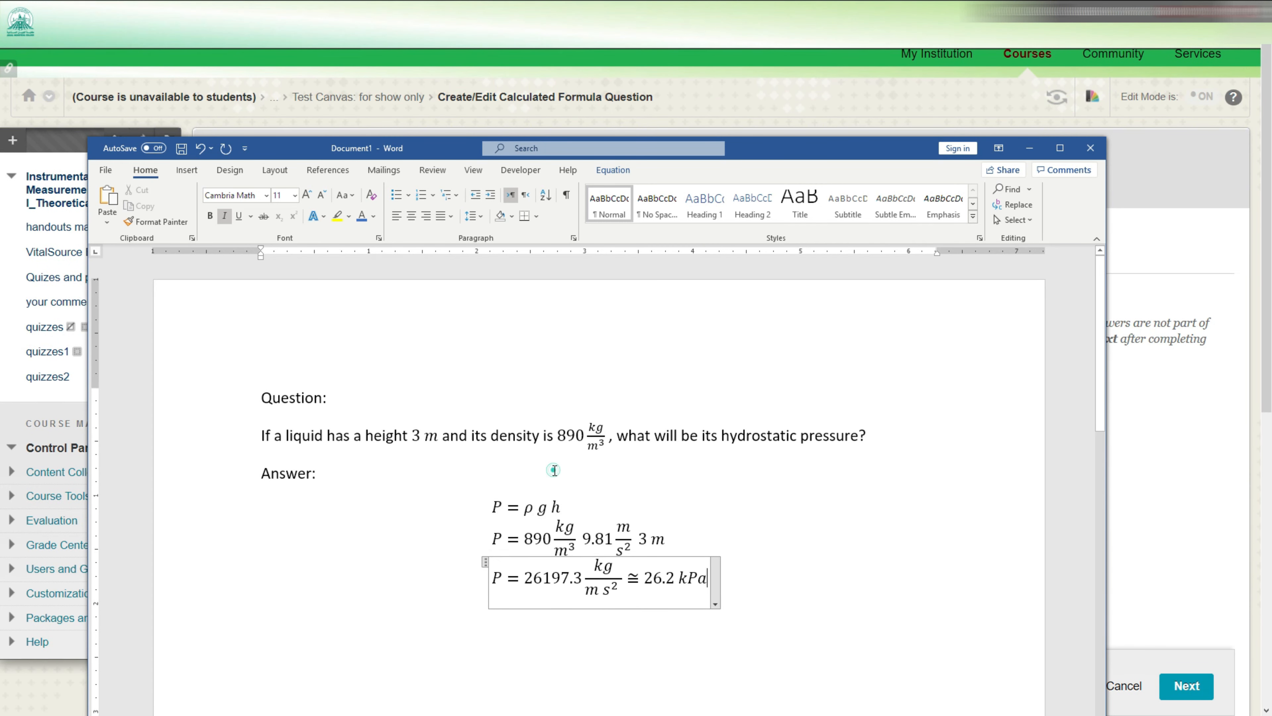
{"action": "left_click", "coordinate": [553, 472]}
{"action": "left_click_drag", "start_coordinate": [524, 508], "coordinate": [571, 508]}
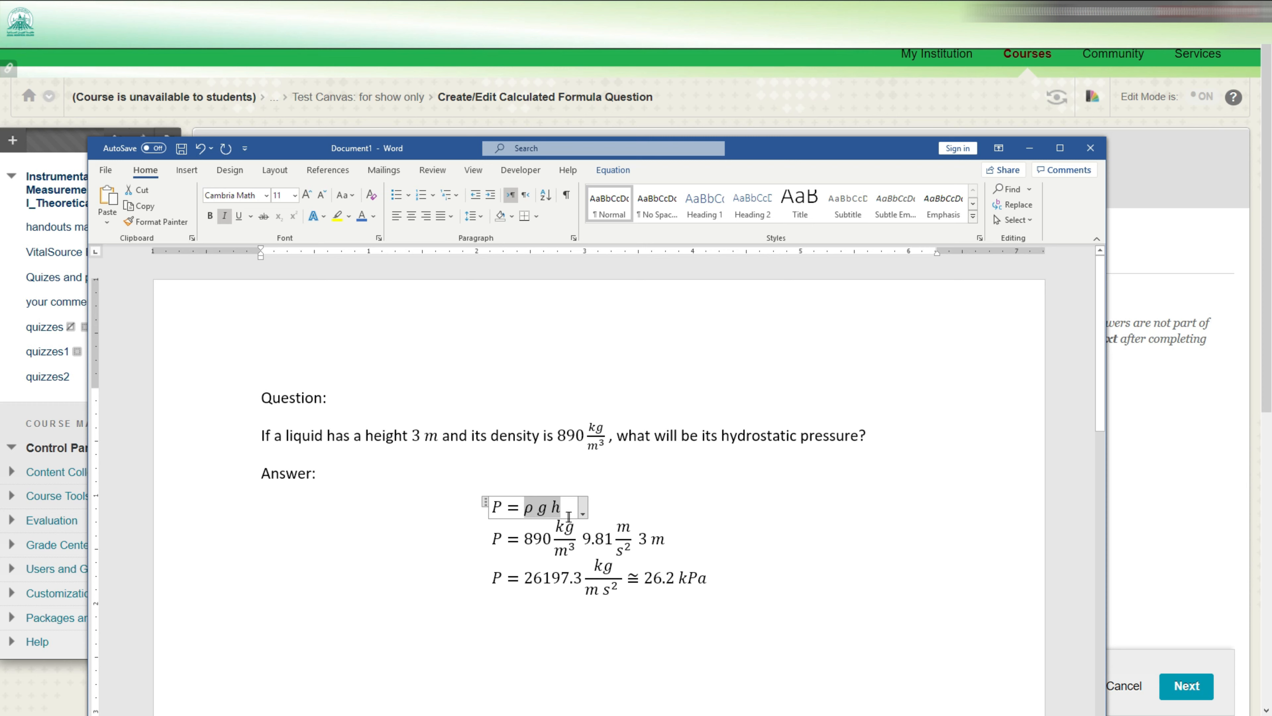
{"action": "left_click", "coordinate": [497, 506]}
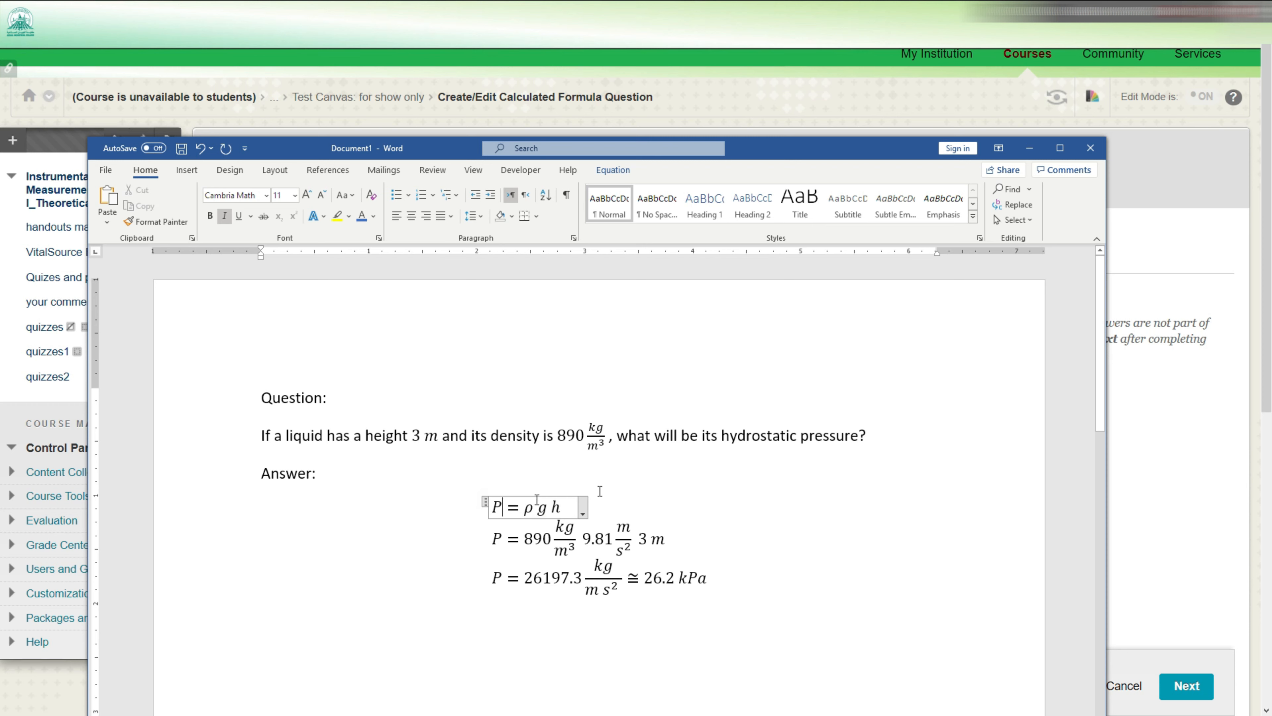
{"action": "left_click", "coordinate": [792, 112]}
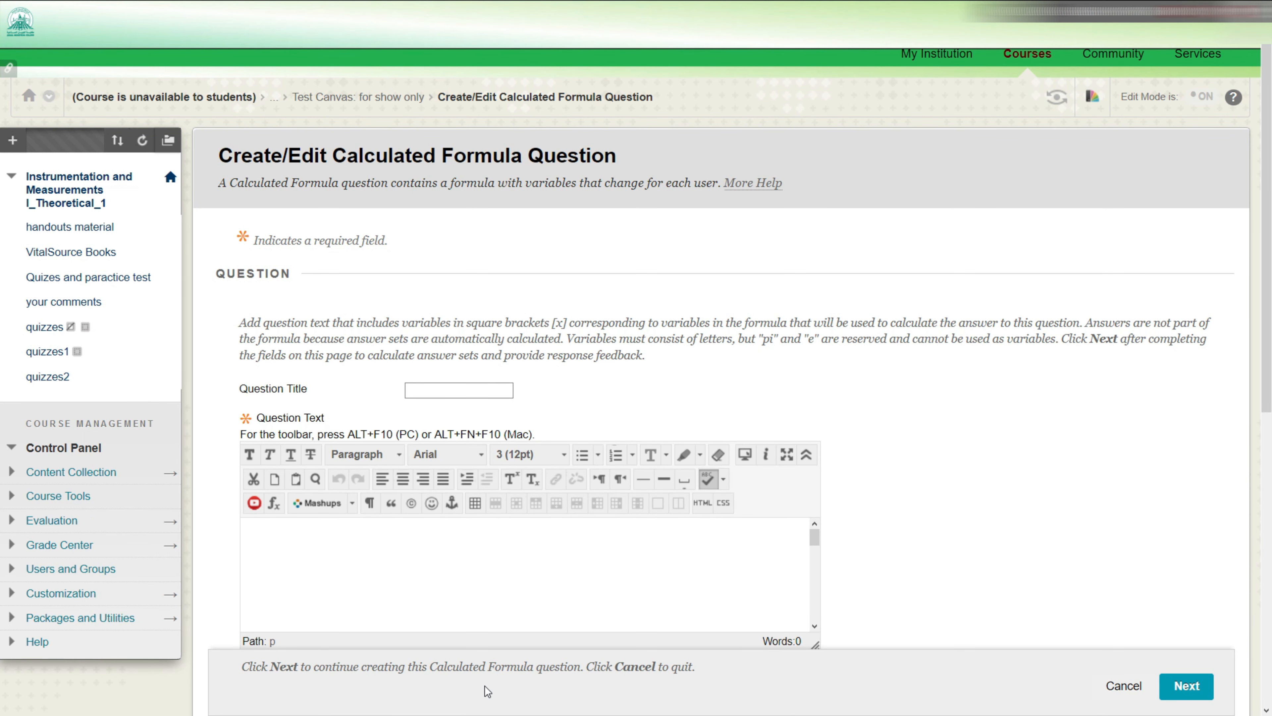
- Switch to the Word document and copy the full hydrostatic pressure question sentence
{"action": "key", "text": "alt+Tab"}
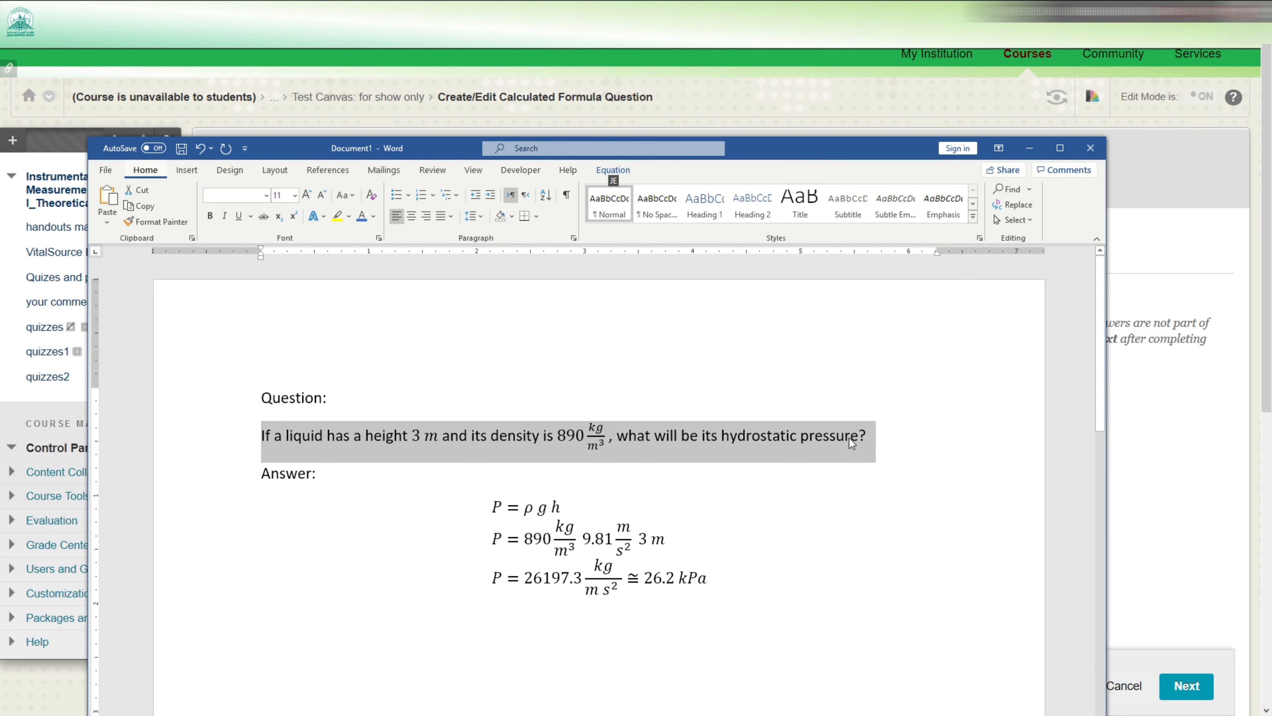
{"action": "right_click", "coordinate": [849, 437]}
{"action": "left_click", "coordinate": [866, 469]}
- Switch to the Blackboard page and paste the copied question sentence into the empty Question Text
{"action": "left_click", "coordinate": [1193, 447]}
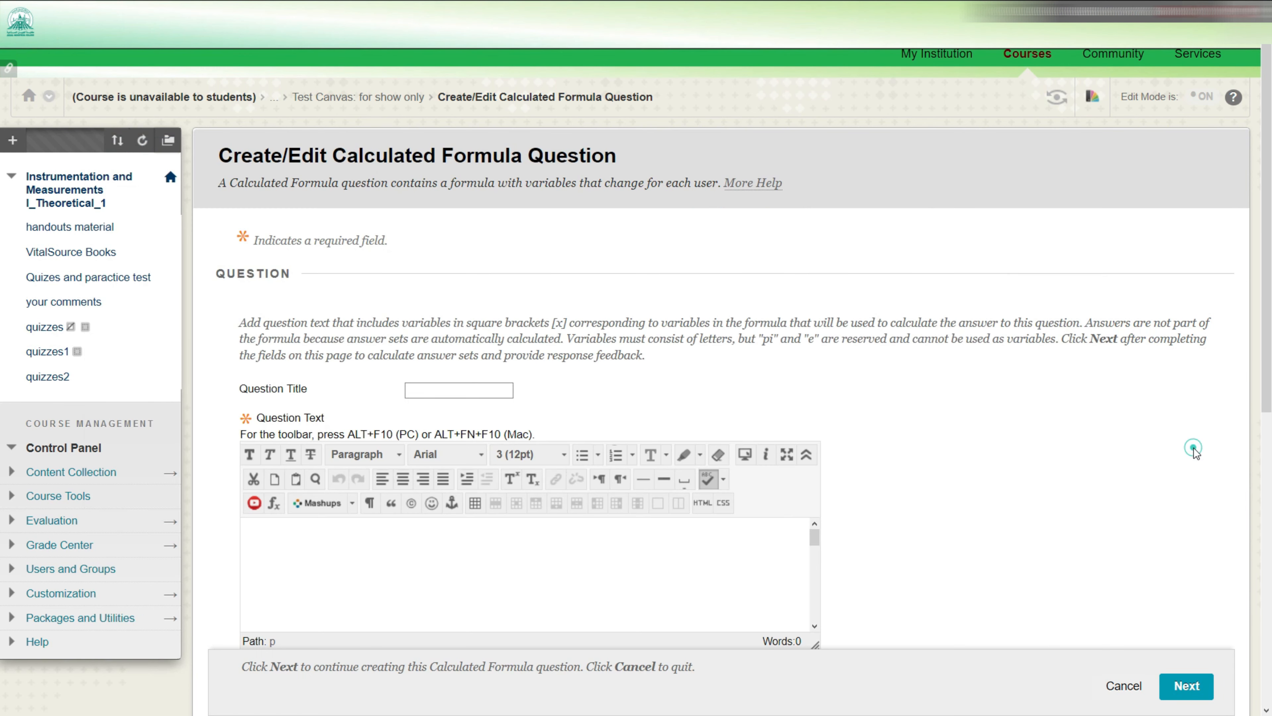
{"action": "left_click", "coordinate": [470, 533]}
{"action": "right_click", "coordinate": [469, 533]}
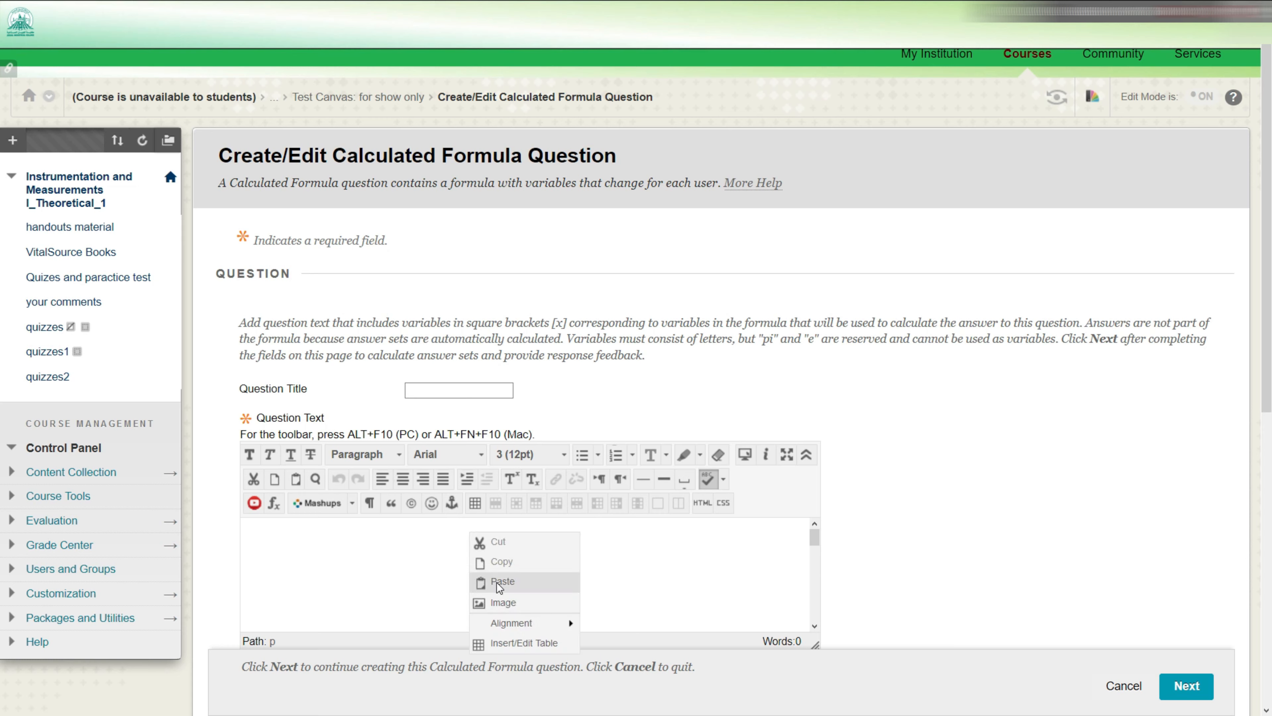
{"action": "left_click", "coordinate": [497, 578]}
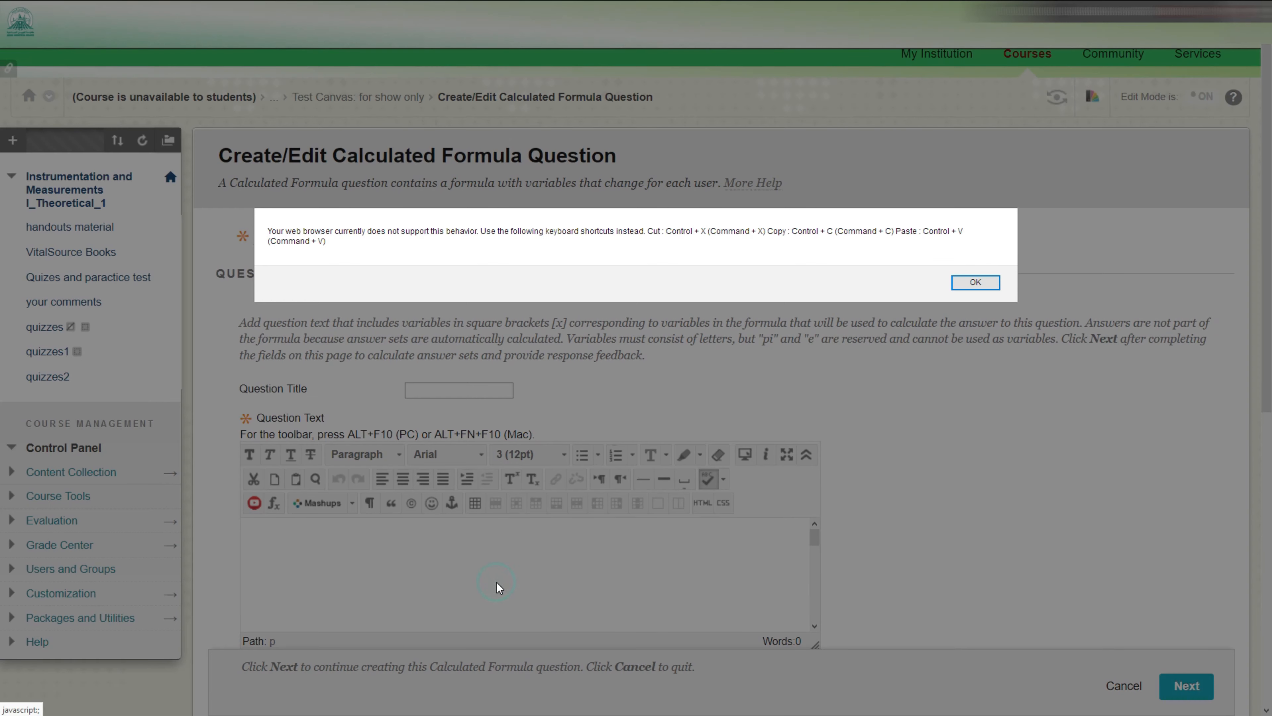
{"action": "left_click", "coordinate": [975, 283]}
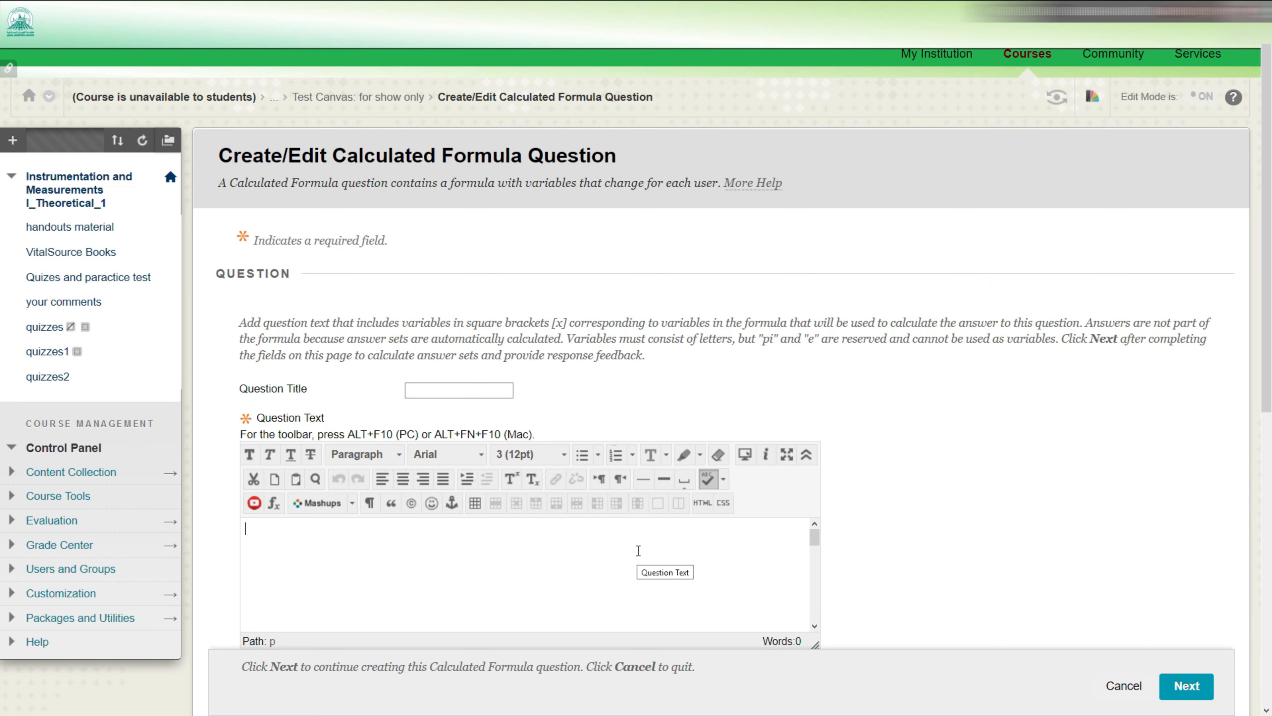
{"action": "key", "text": "ctrl+v"}
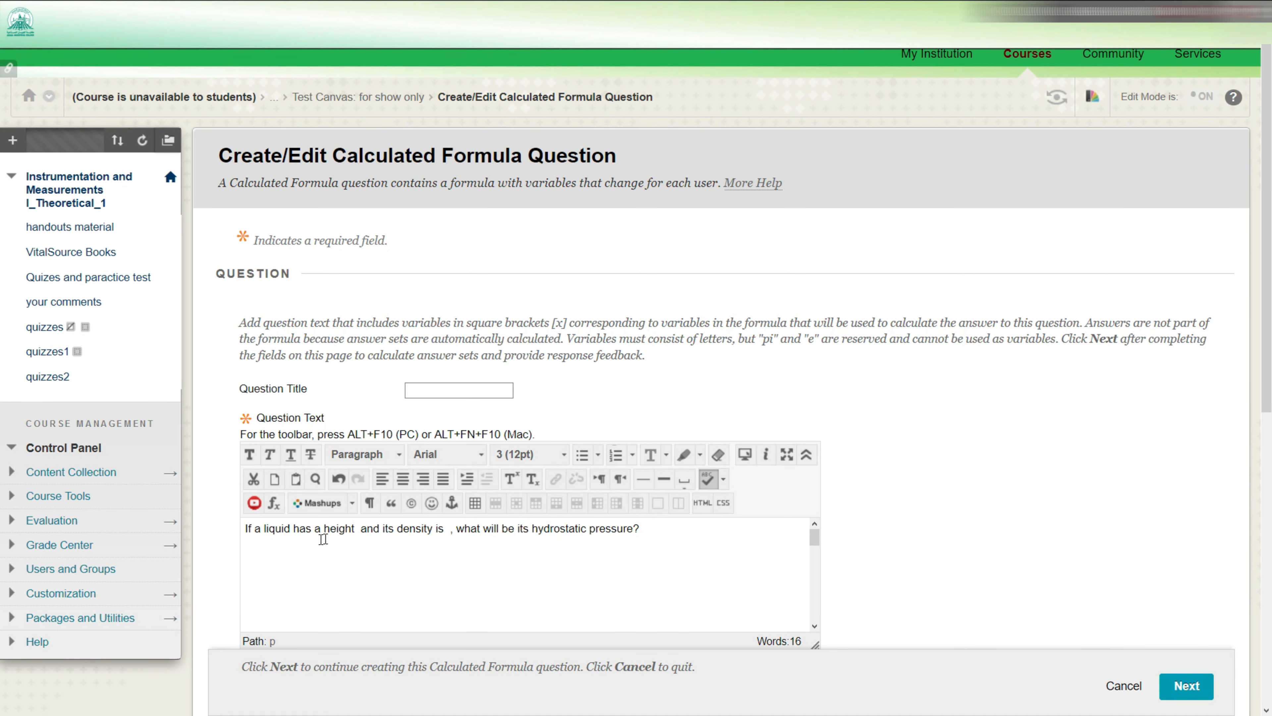
- Fill the gaps in the question text with [x]m after "height" and [y] kg/m^3 after "density is"
{"action": "left_click", "coordinate": [360, 528]}
{"action": "type", "text": "[x]m"}
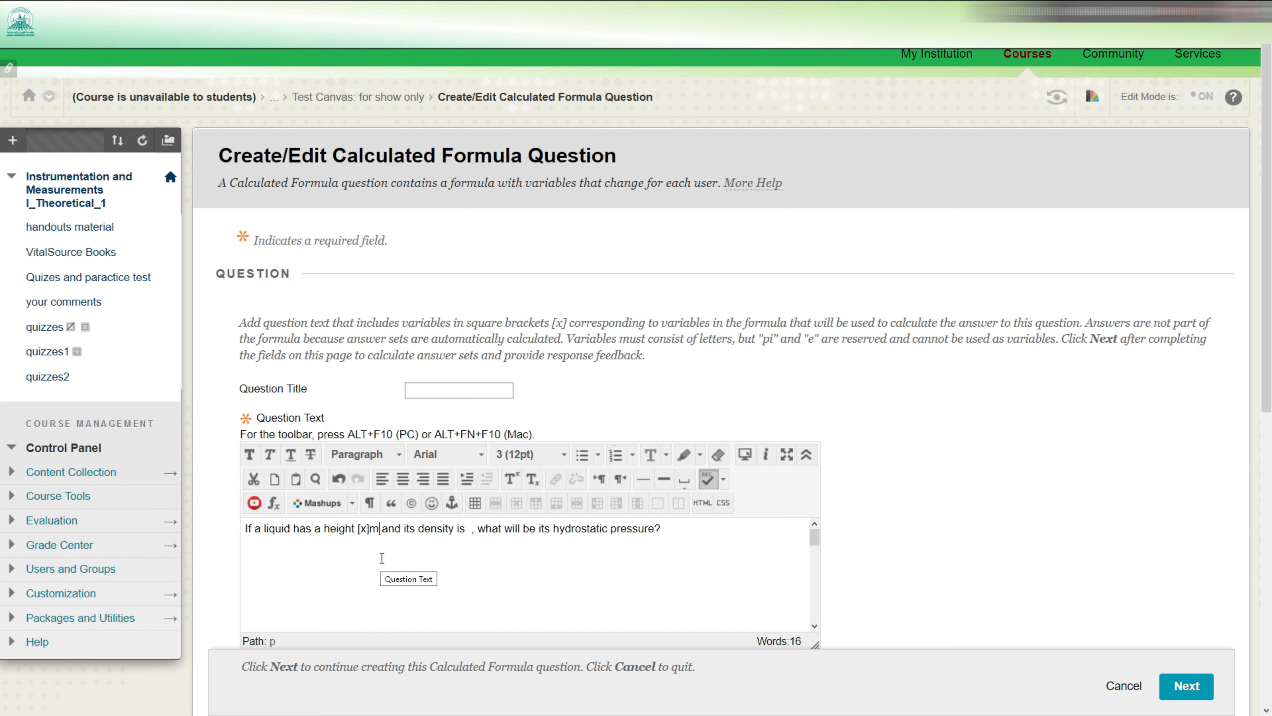
{"action": "left_click", "coordinate": [467, 527]}
{"action": "type", "text": "[ "}
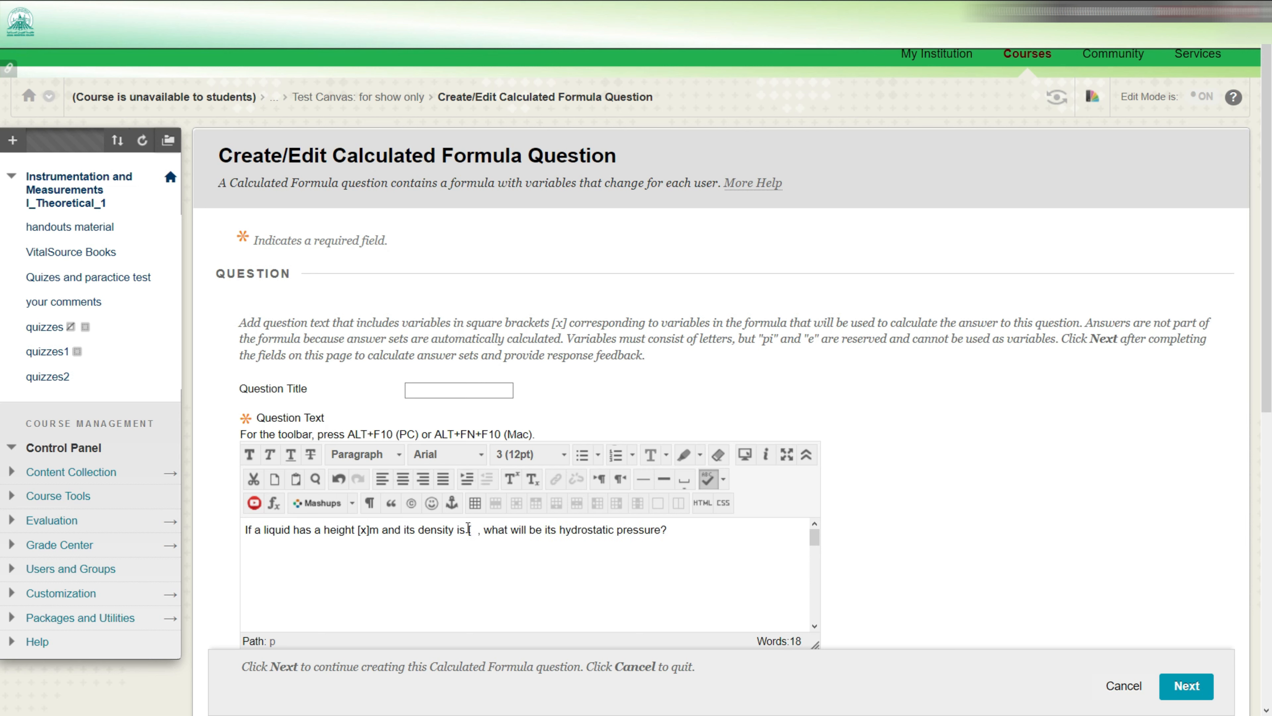
{"action": "type", "text": "y]"}
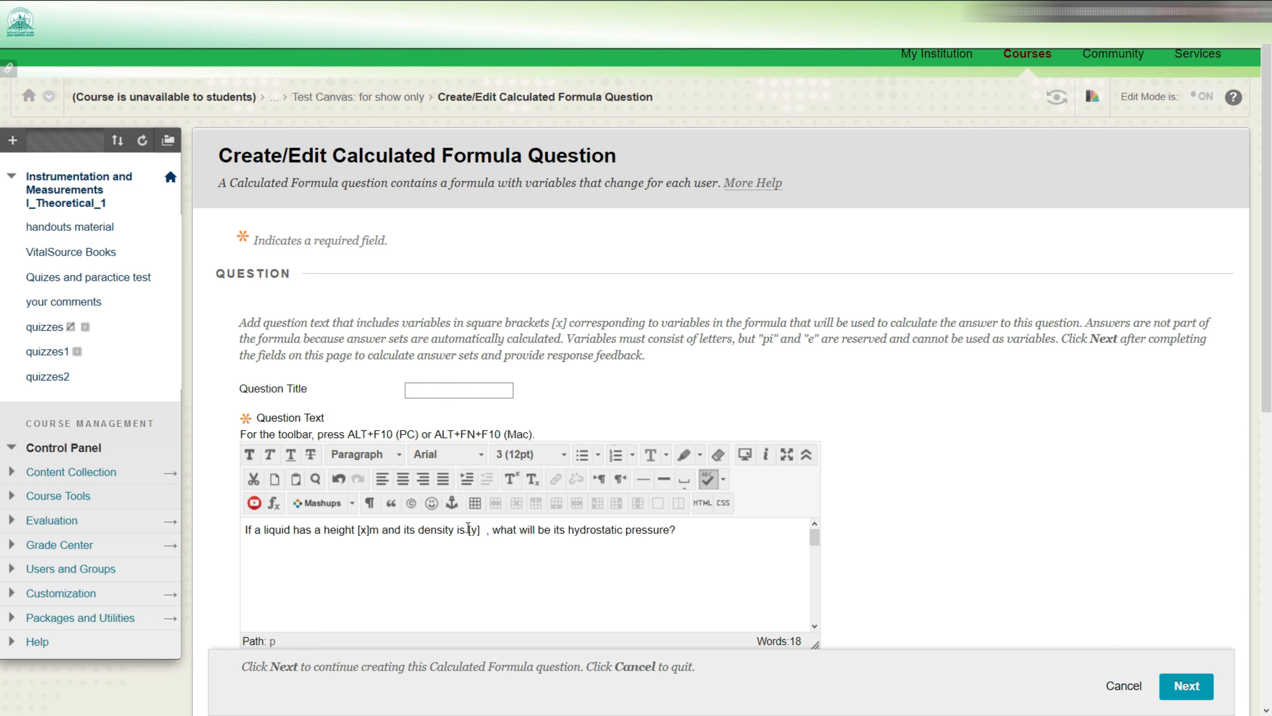
{"action": "key", "text": "BackSpace"}
{"action": "key", "text": "BackSpace"}
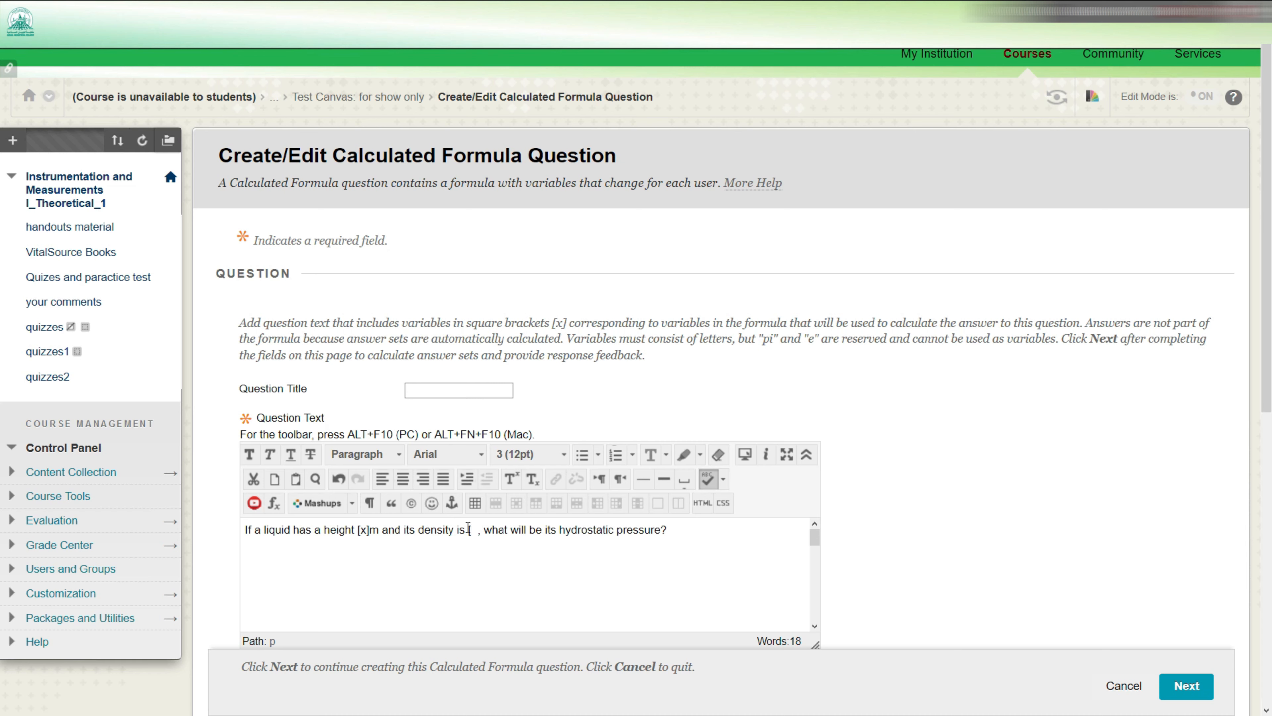
{"action": "type", "text": "y] kg "}
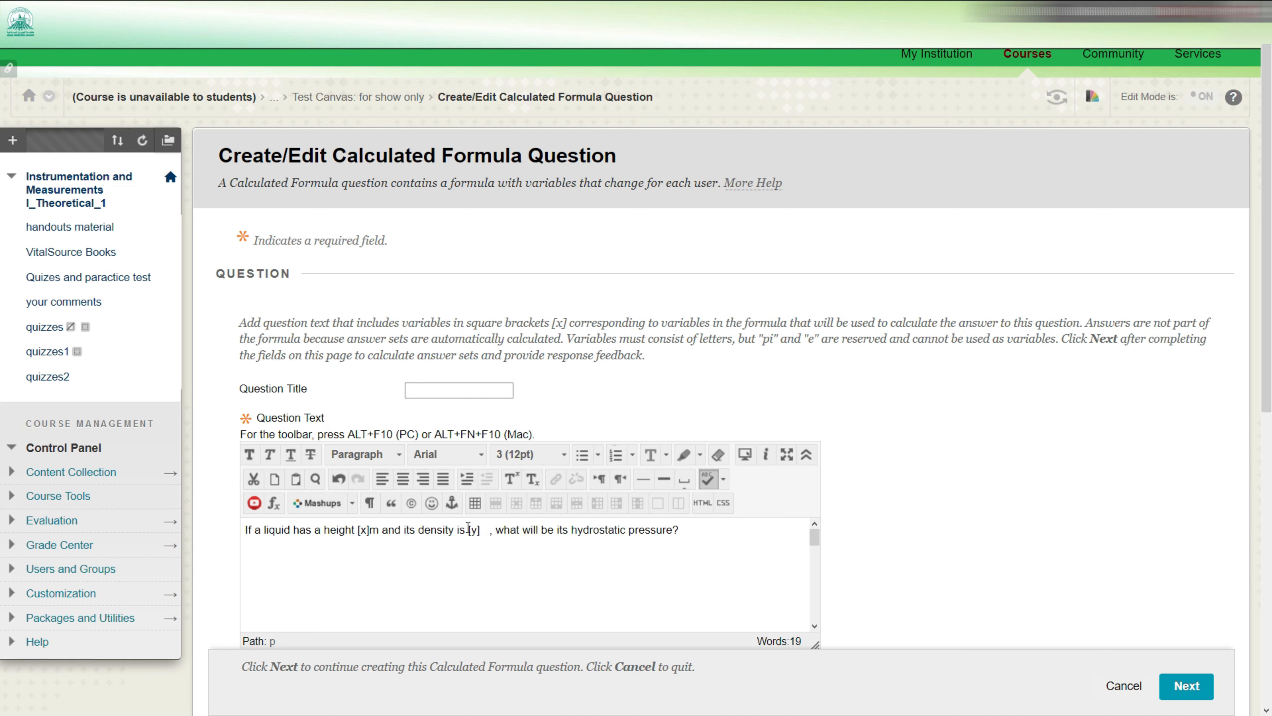
{"action": "type", "text": "/ "}
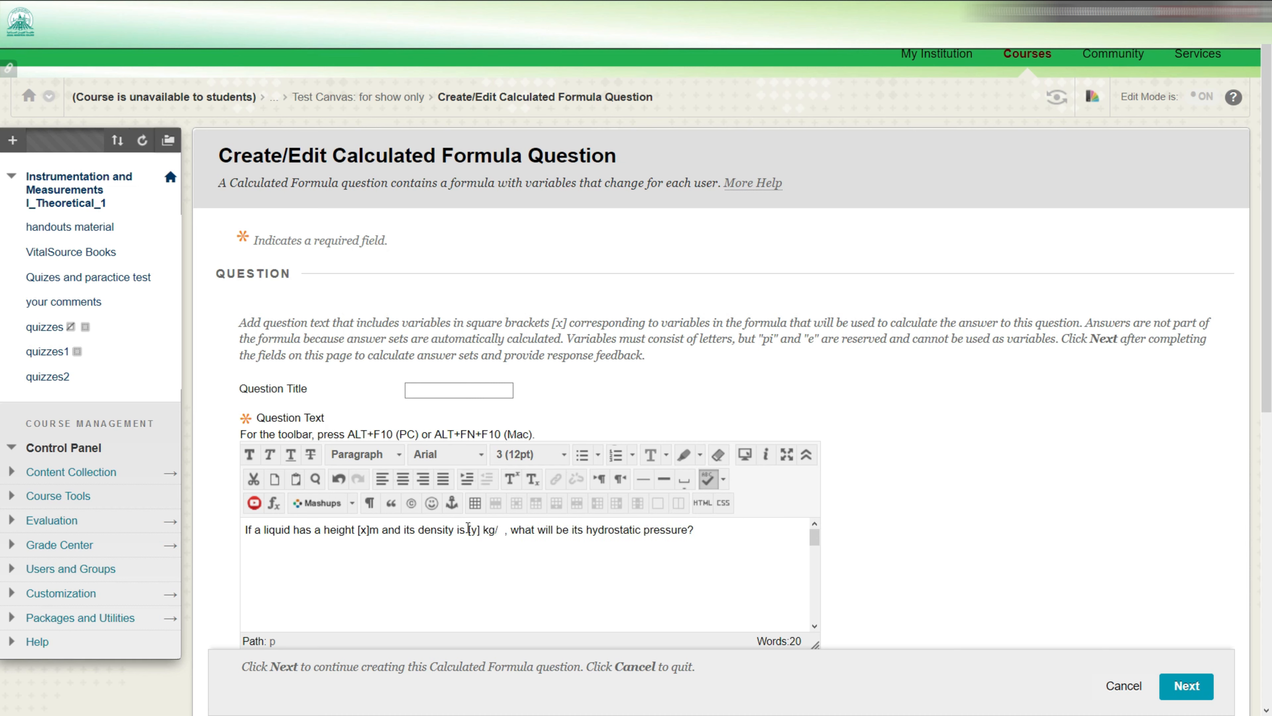
{"action": "type", "text": "m^3"}
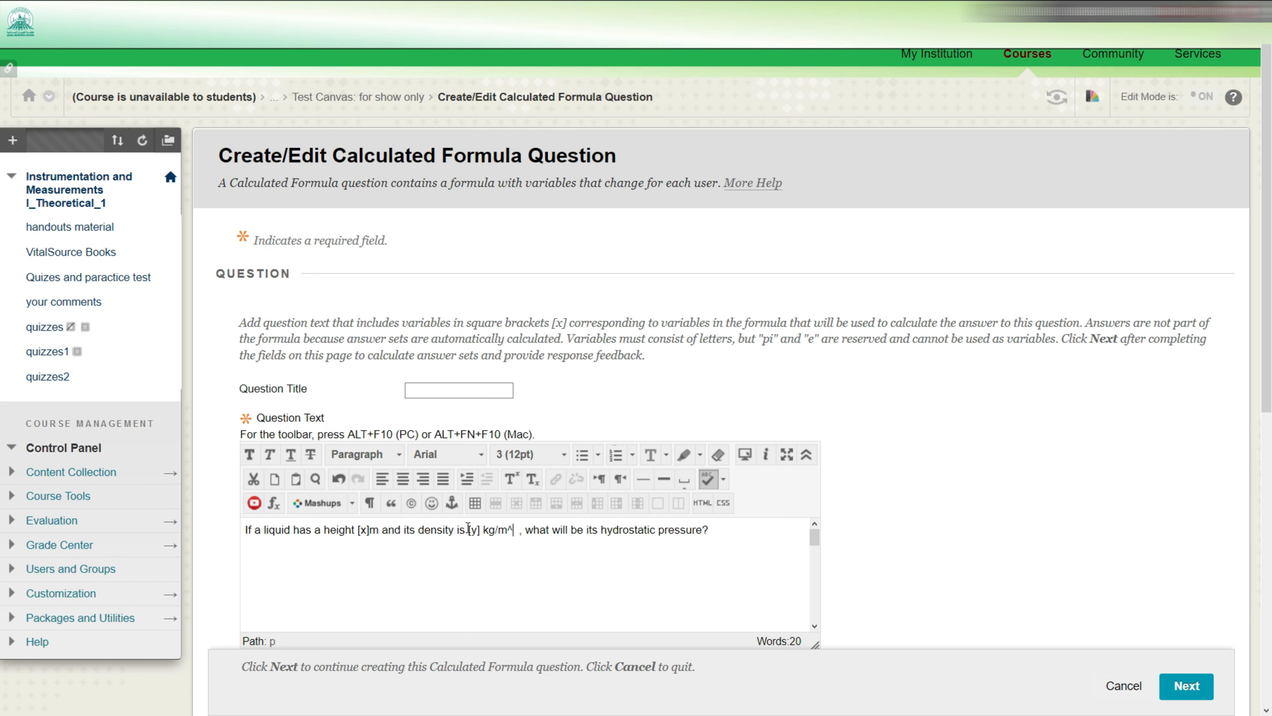